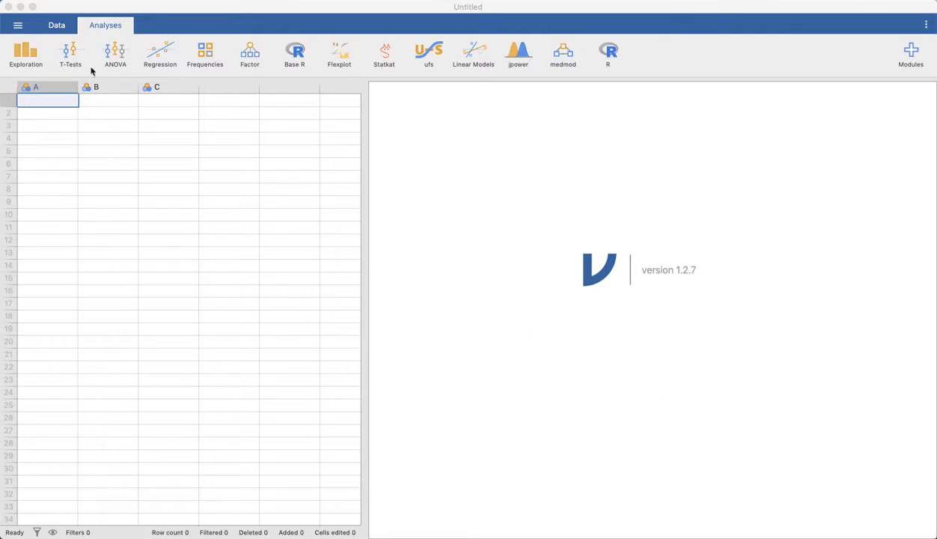
Step: Open the recent file MANOVA.omv and widen the data area so that all variable columns show
left_click(57, 27)
left_click(56, 27)
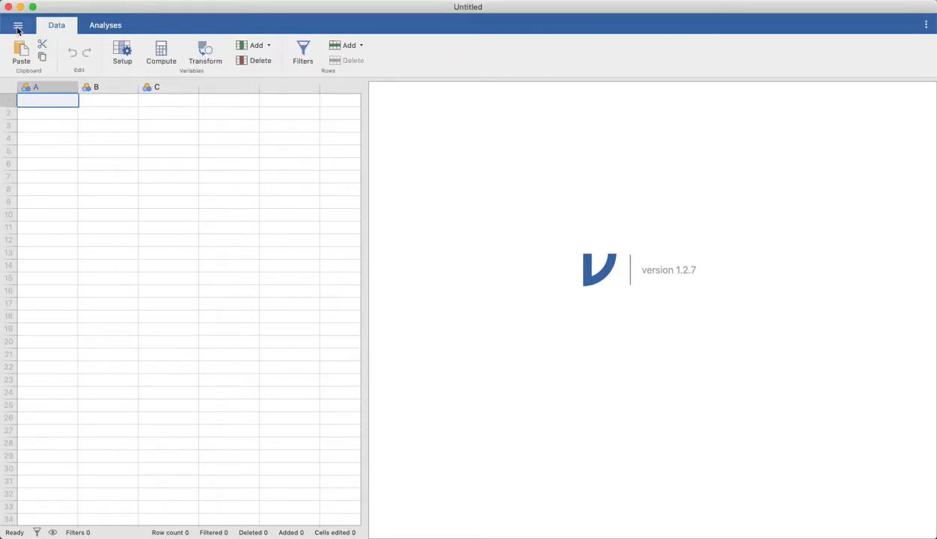
left_click(18, 26)
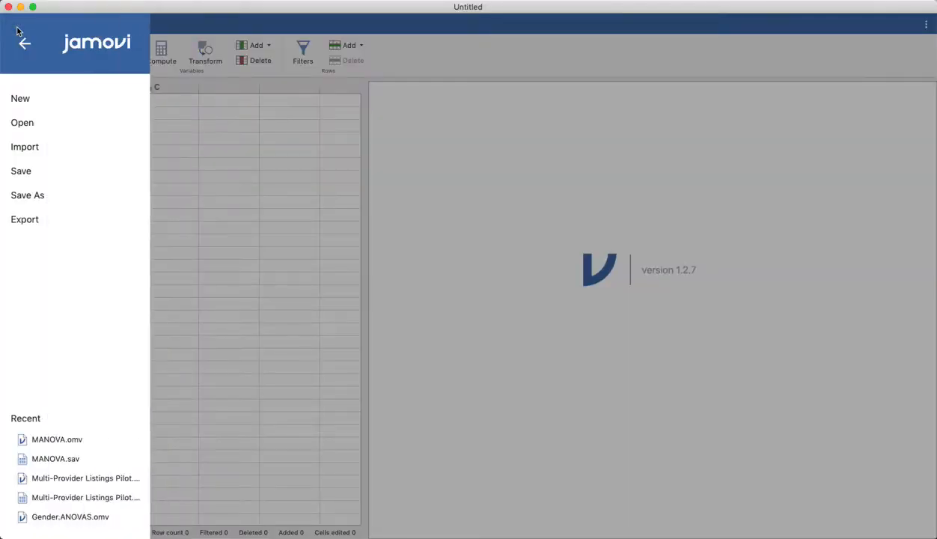
left_click(67, 441)
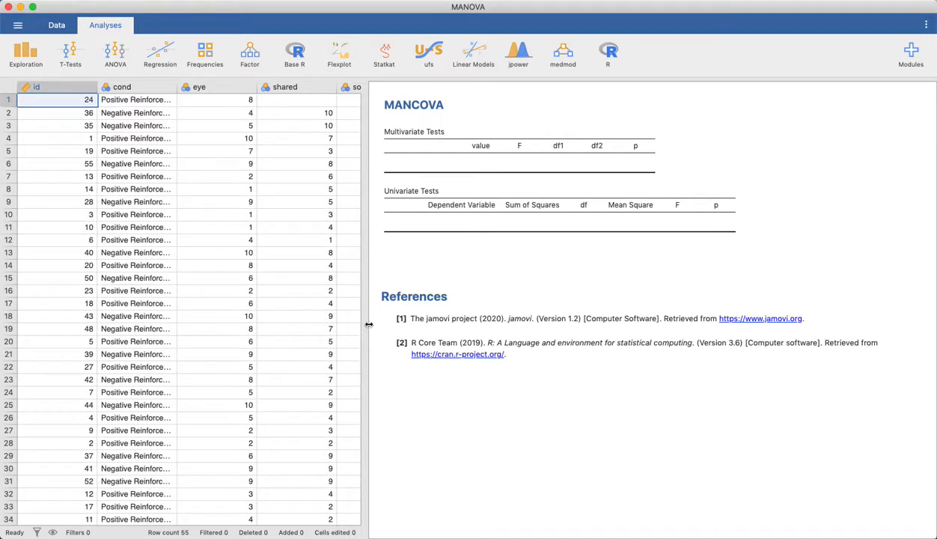
left_click_drag(364, 324, 618, 325)
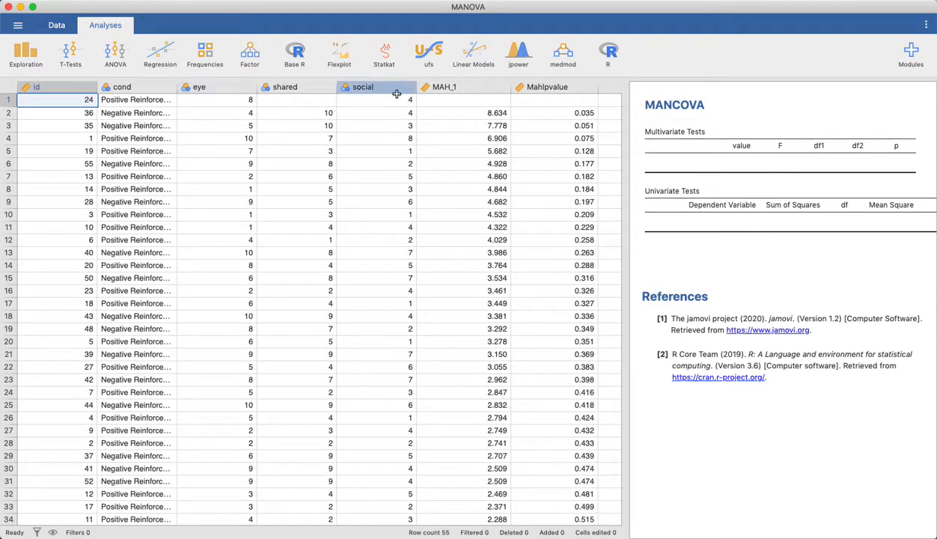
Step: Look over the id, MAH_1 and Mahlpvalue columns in the data sheet
left_click(50, 87)
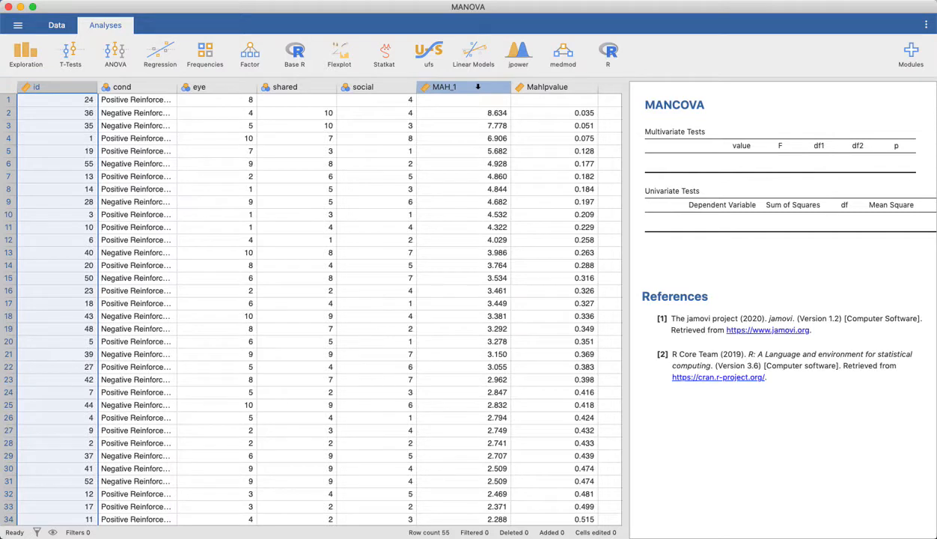
left_click(478, 87)
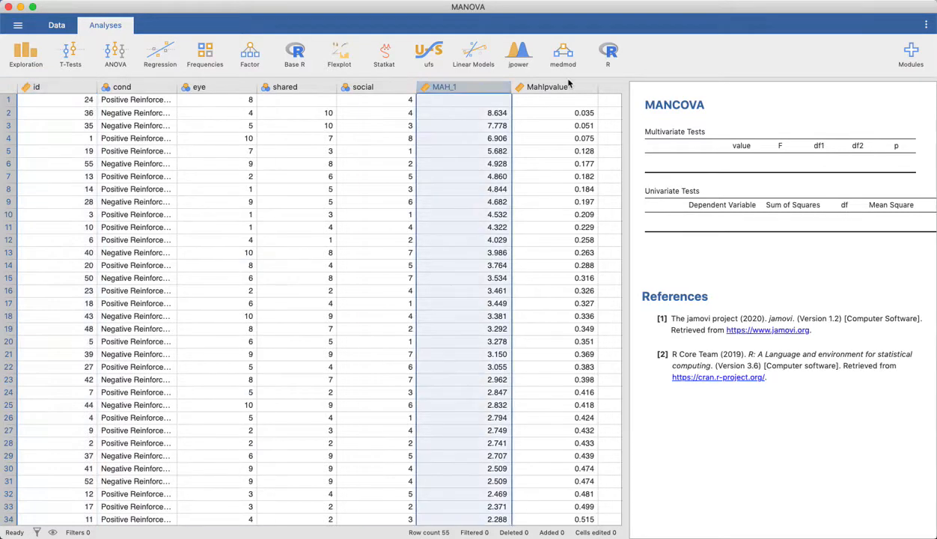
left_click(560, 88)
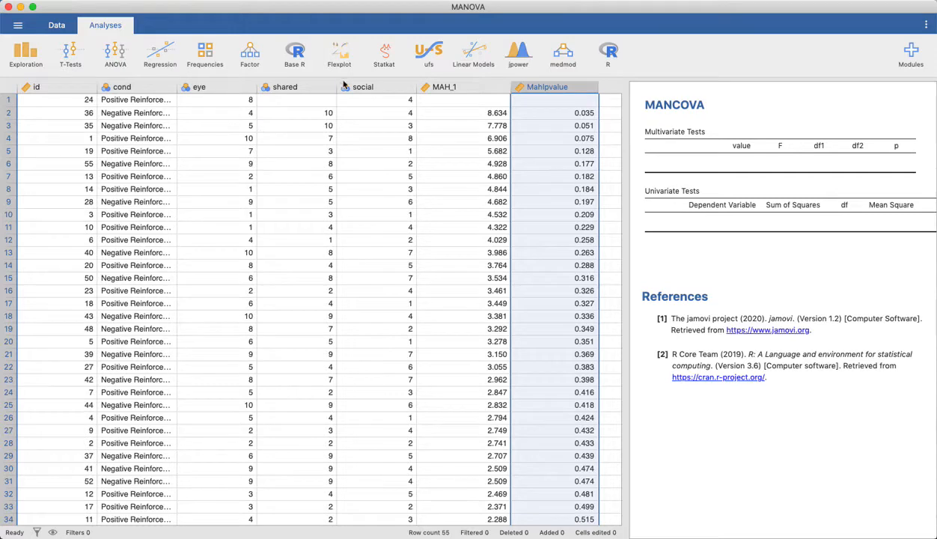
Step: Review the descriptions and measure types of the eye, shared and social variables, closing the variable editor when done
double_click(208, 90)
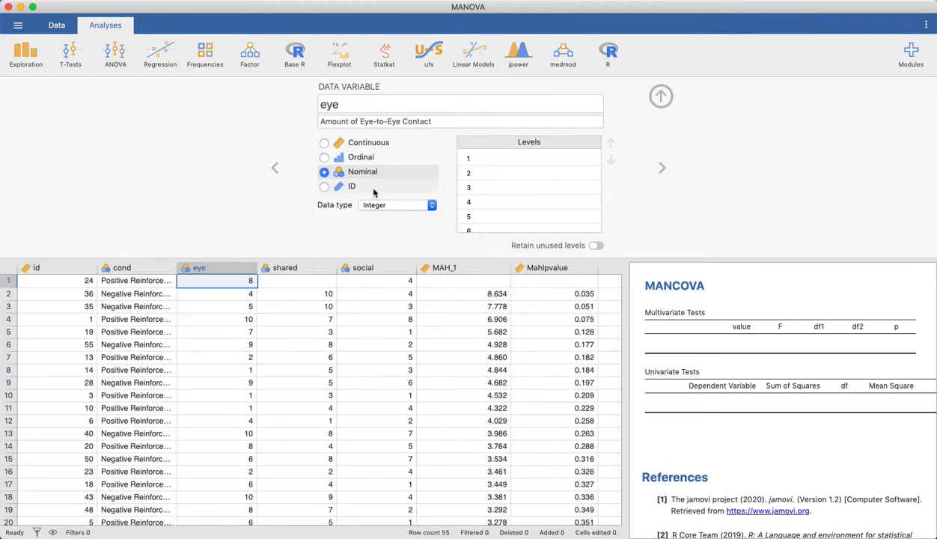
left_click(411, 121)
left_click(292, 268)
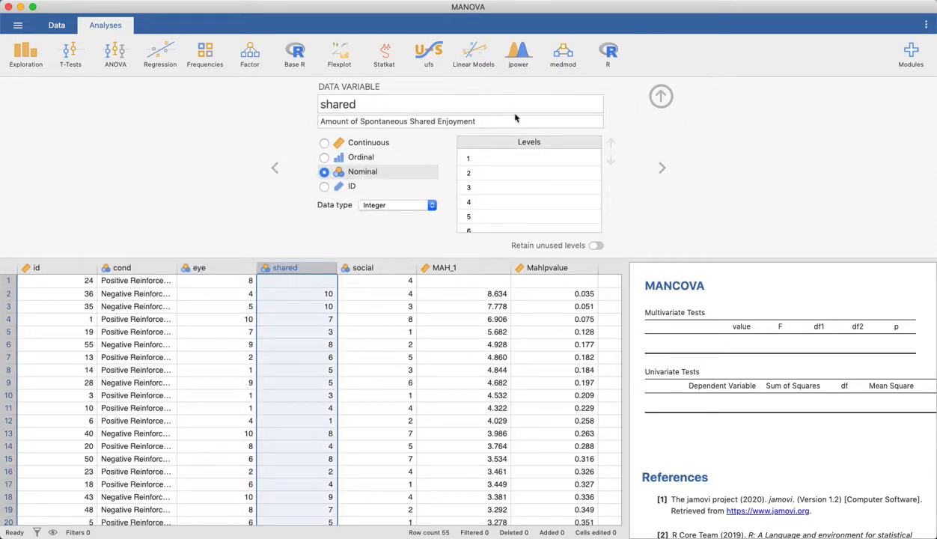
left_click(383, 268)
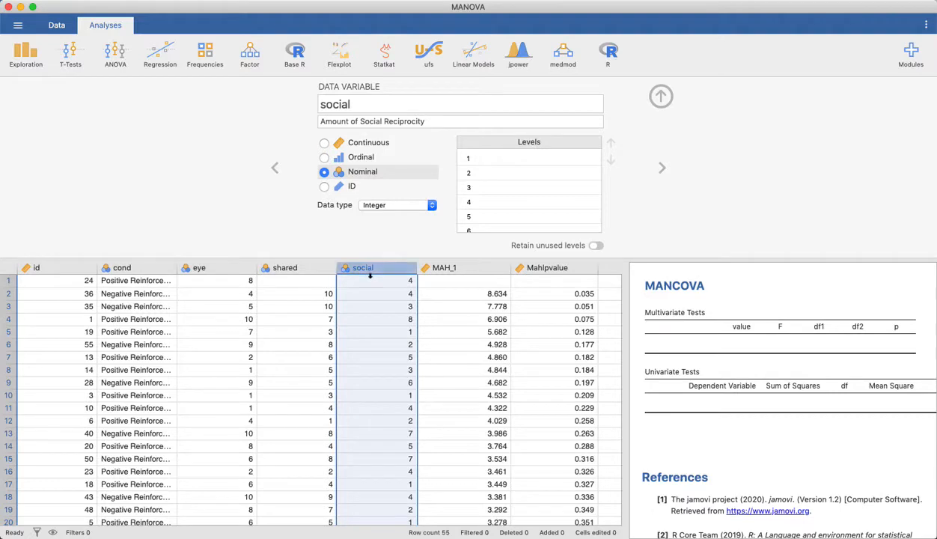
left_click(661, 96)
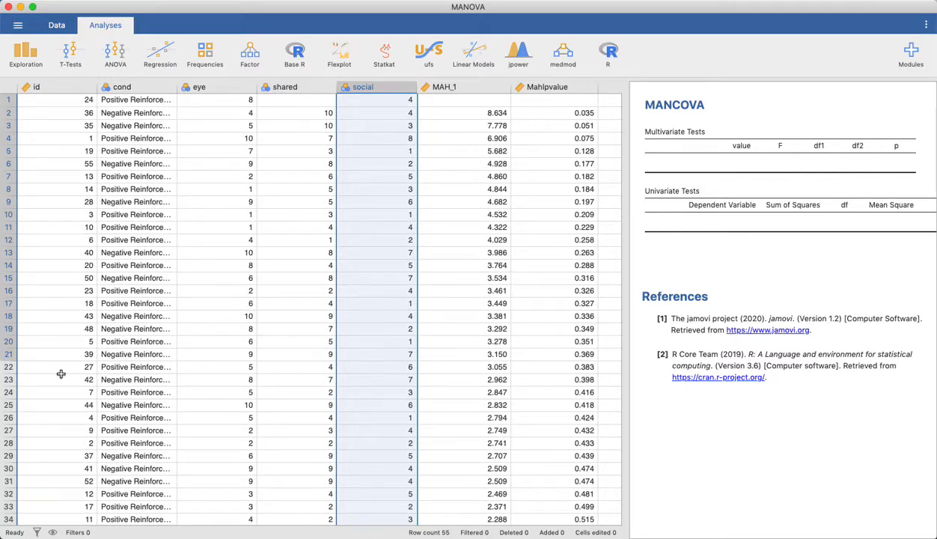
left_click(314, 289)
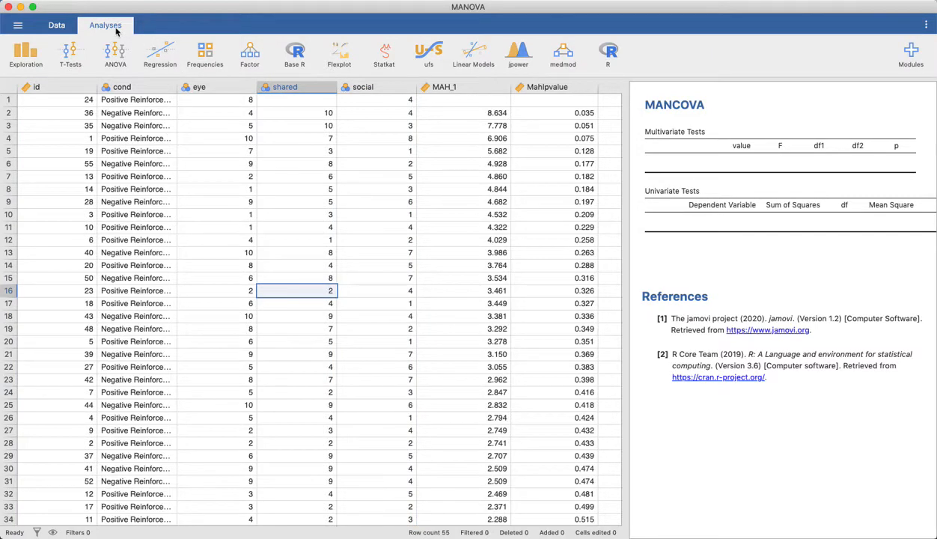
Step: Create a correlation matrix with the variables cond, eye and shared
left_click(165, 58)
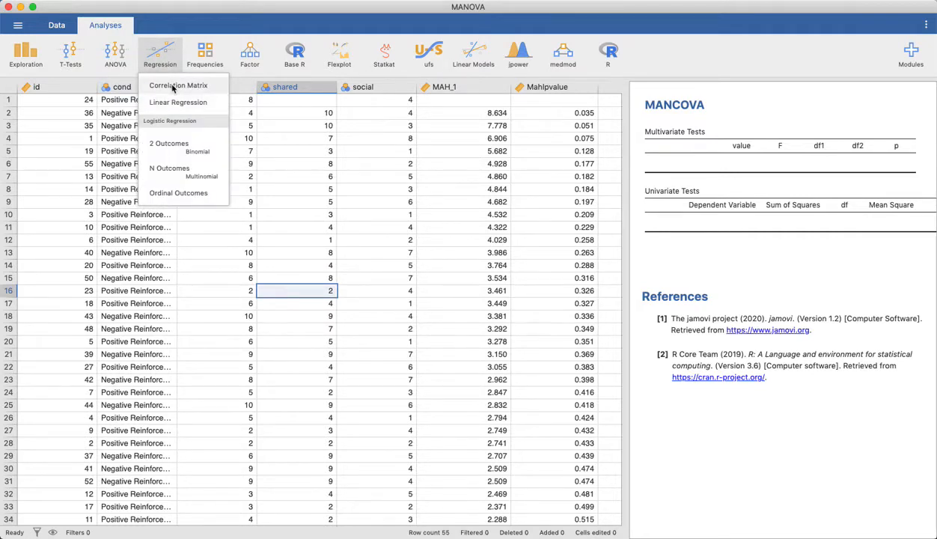
left_click(172, 86)
left_click(302, 182)
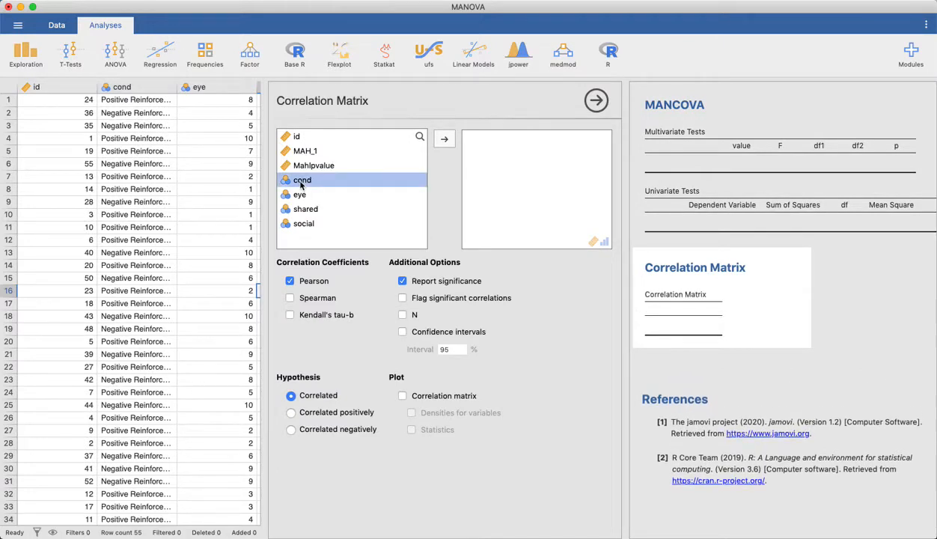
left_click(304, 209, "shift")
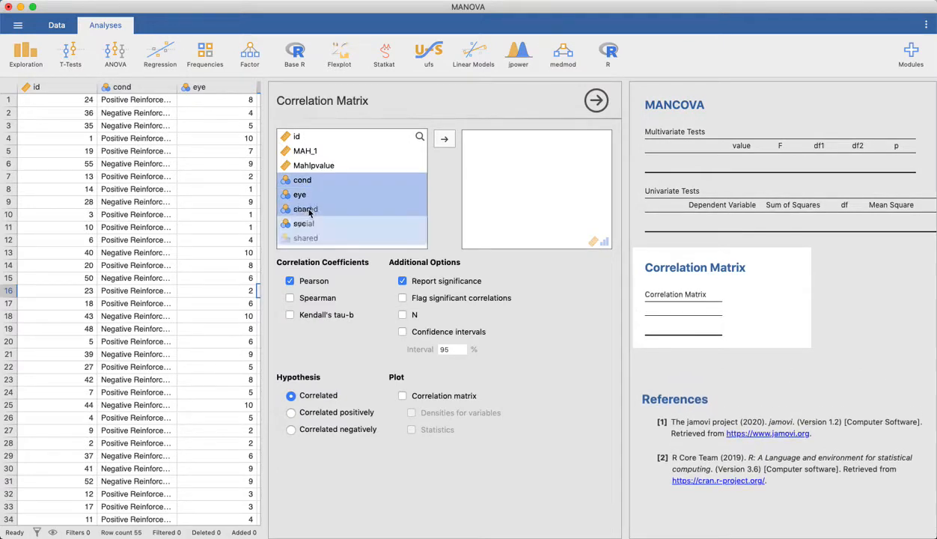
left_click(444, 140)
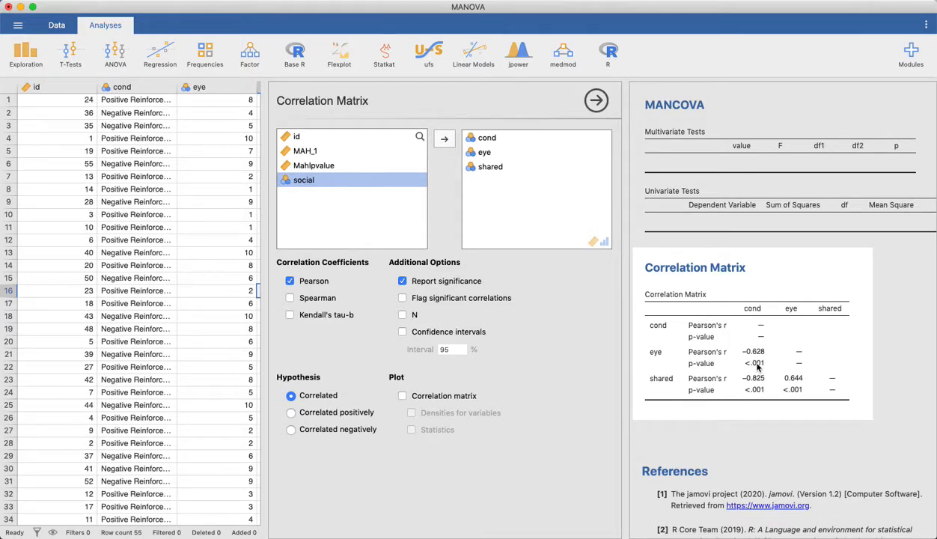
Step: Remove cond from the correlation matrix and add social to it
left_click(492, 138)
left_click(444, 138)
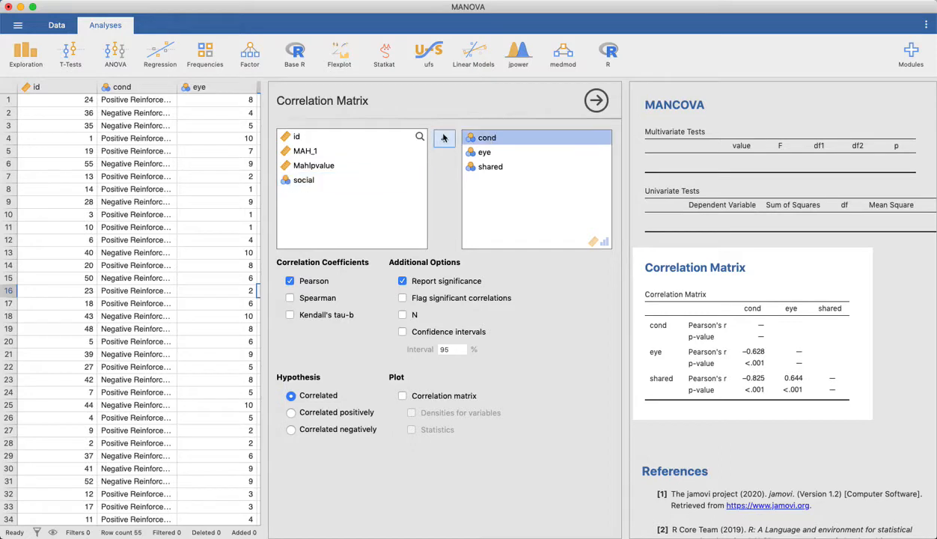
left_click(305, 196)
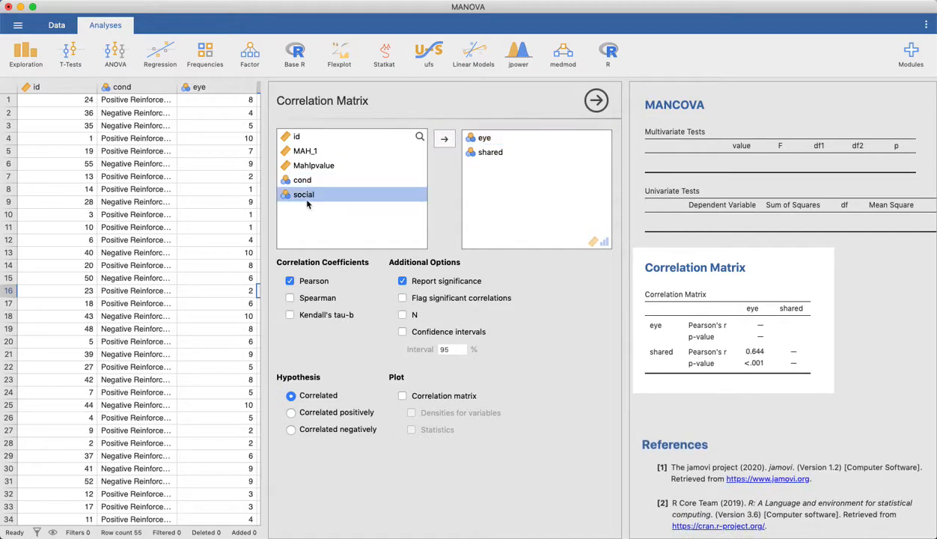
left_click(444, 138)
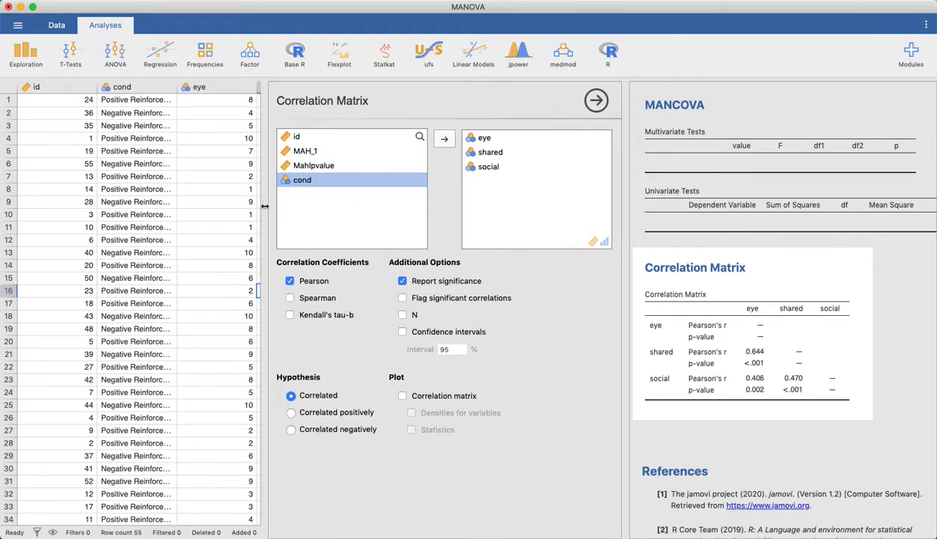
Step: Set the measure type of eye, shared and social to Continuous, and check the variable settings of cond
left_click(57, 25)
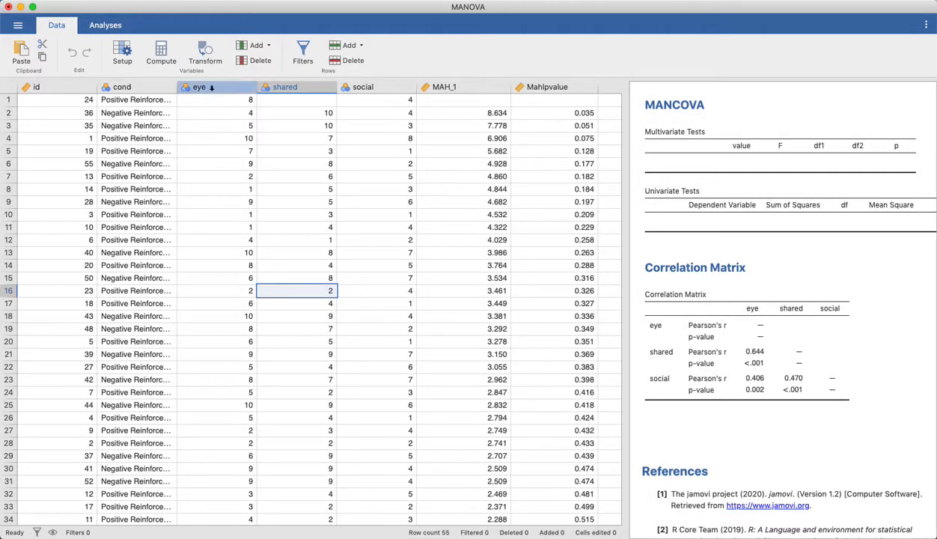
left_click(212, 88)
double_click(211, 88)
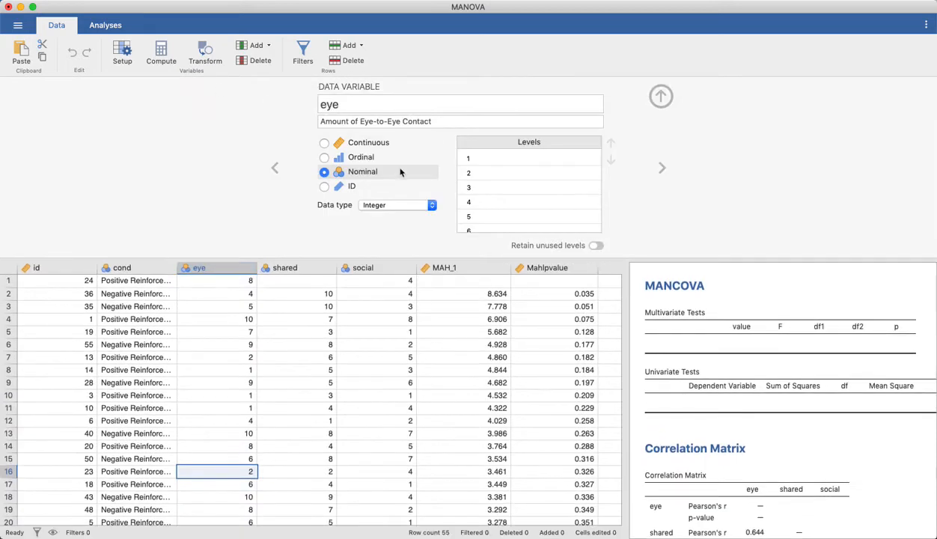
left_click(374, 144)
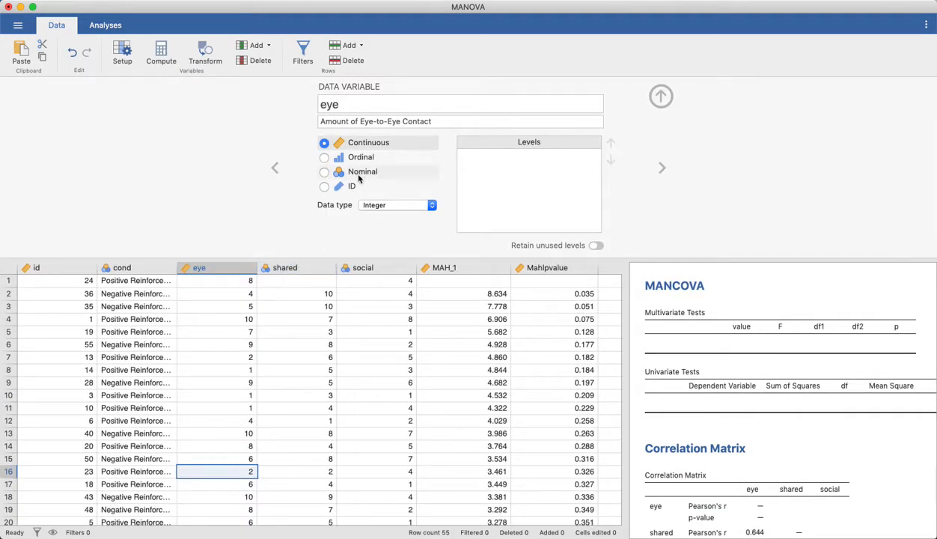
left_click(292, 268)
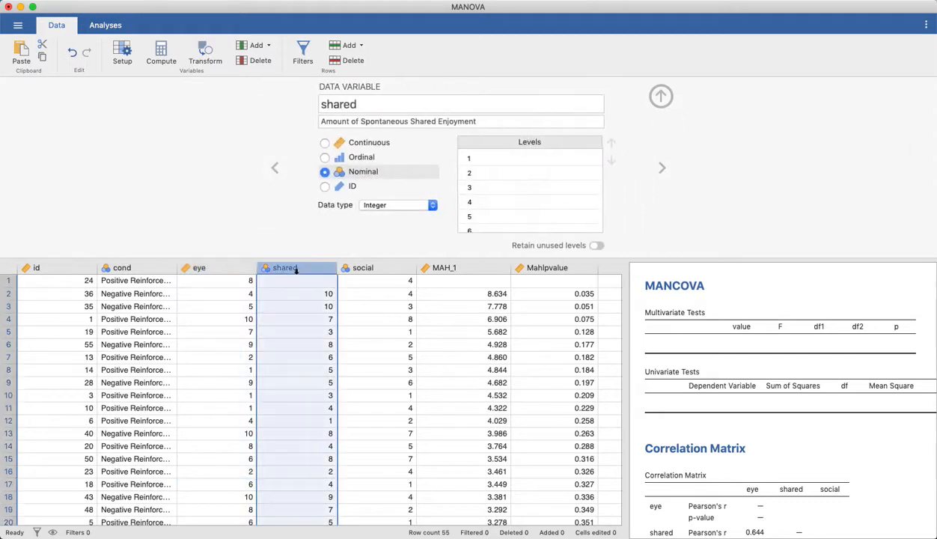
left_click(353, 143)
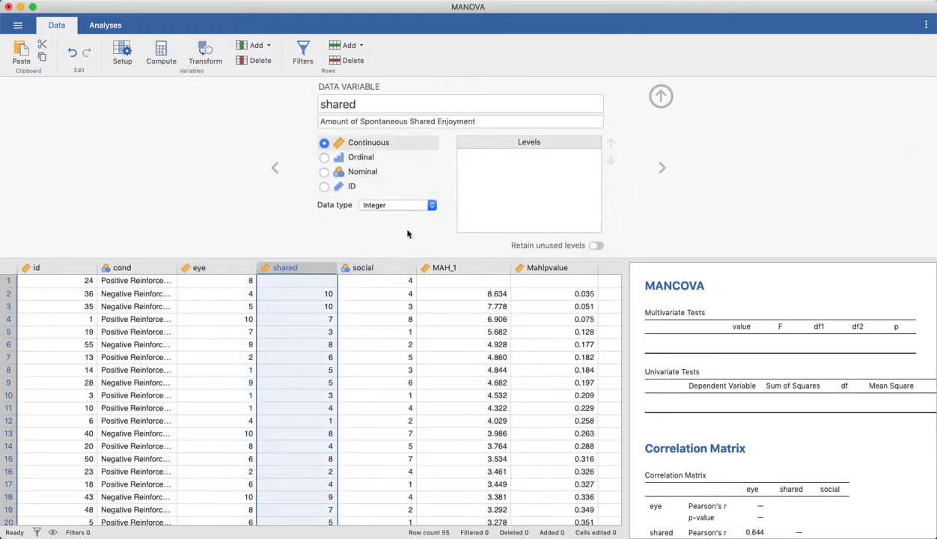
left_click(373, 268)
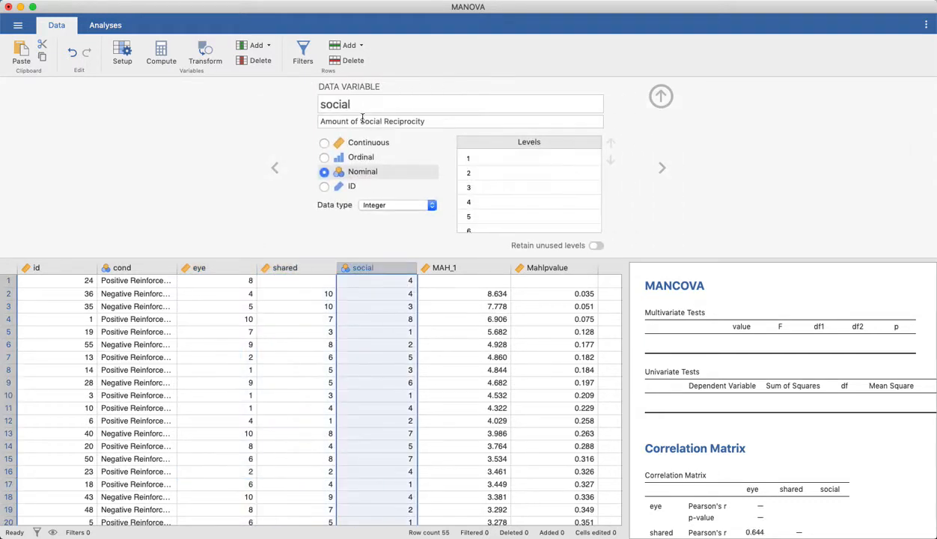
left_click(360, 147)
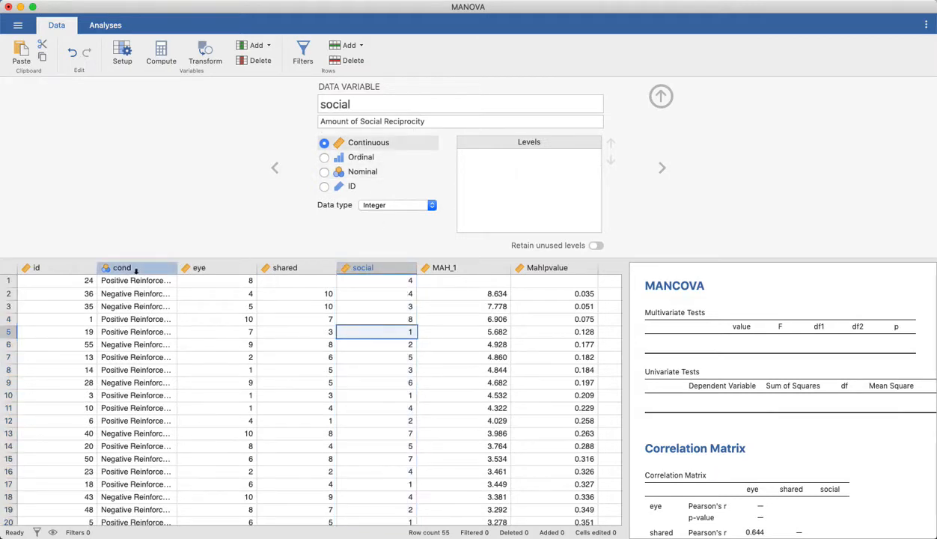
left_click(135, 270)
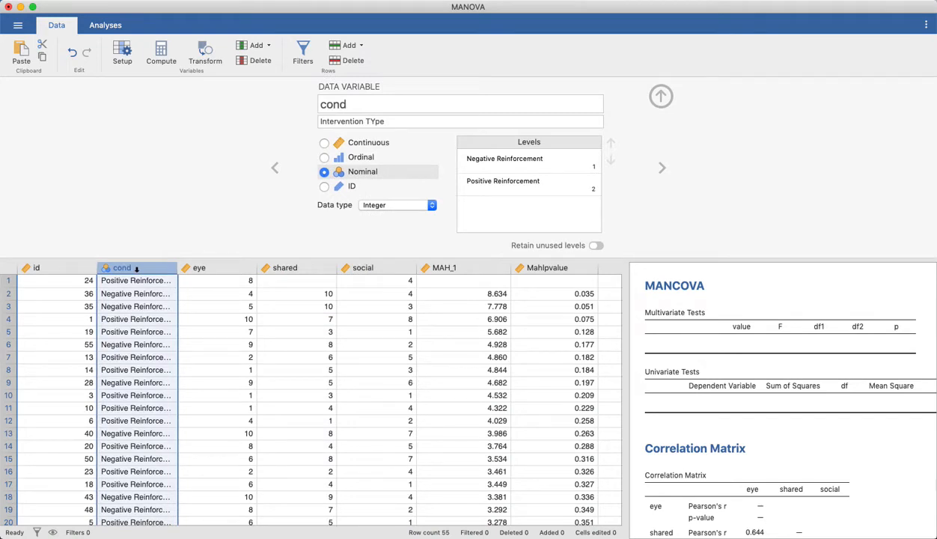
left_click(285, 345)
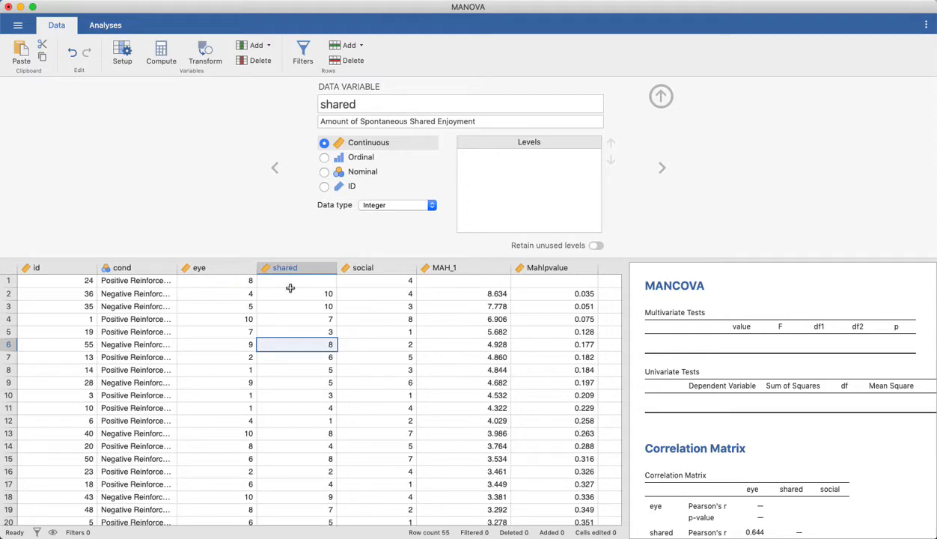
Step: Start a new MANCOVA analysis and assign cond as its factor
left_click(110, 26)
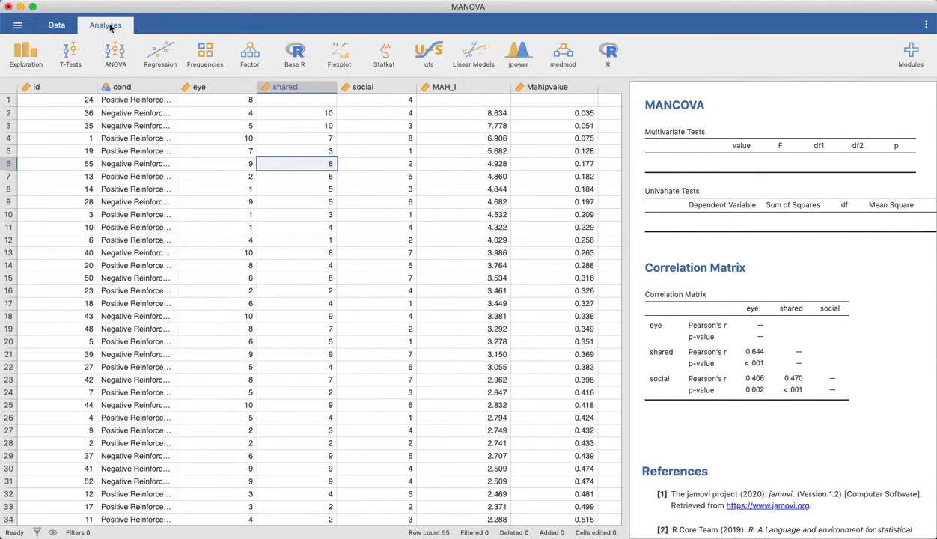
left_click(115, 52)
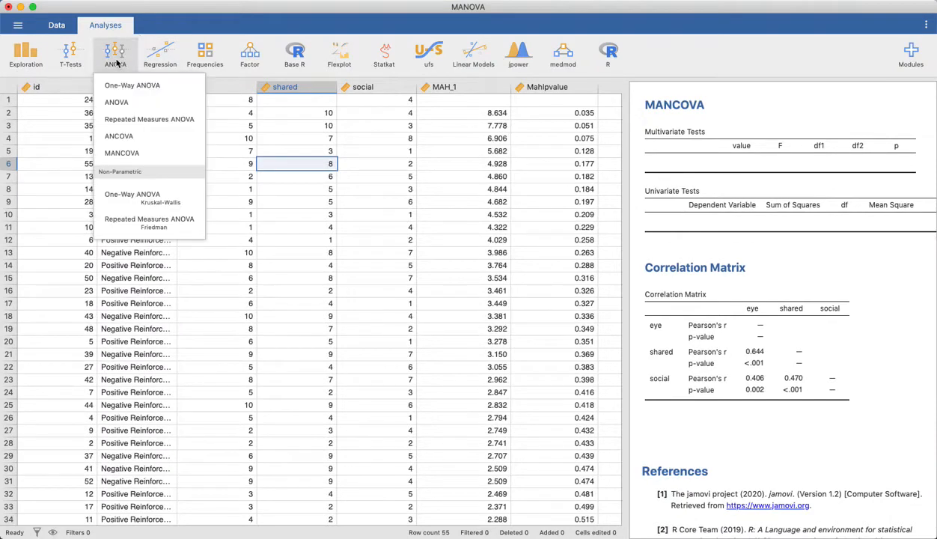
left_click(119, 155)
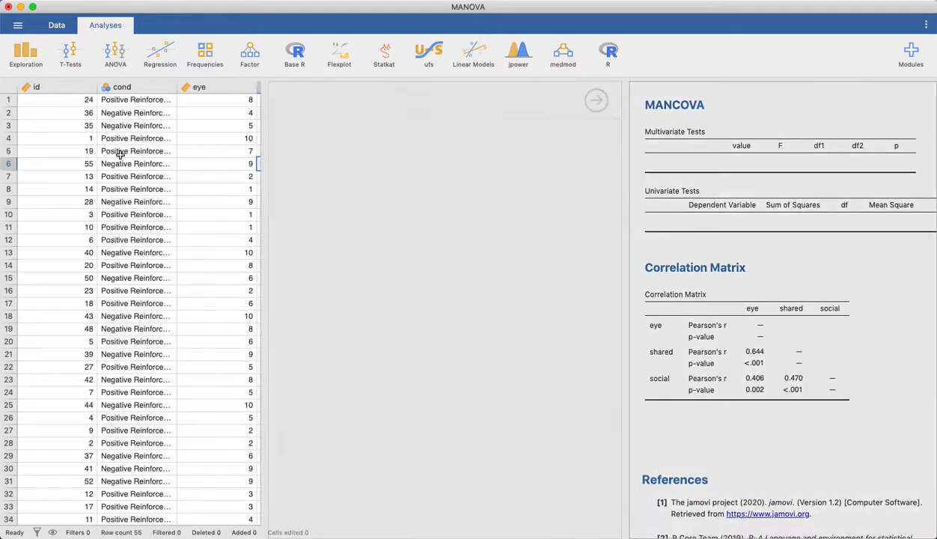
left_click(304, 152)
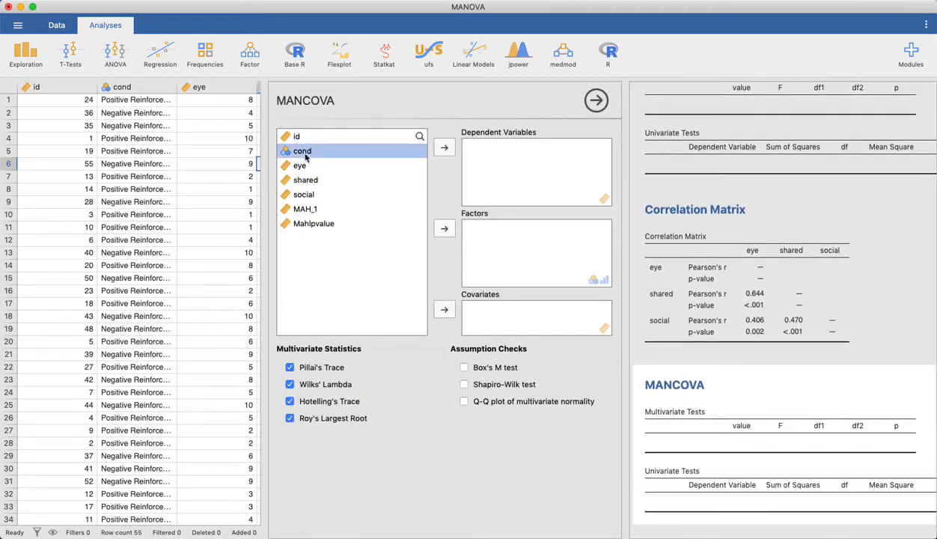
left_click(447, 230)
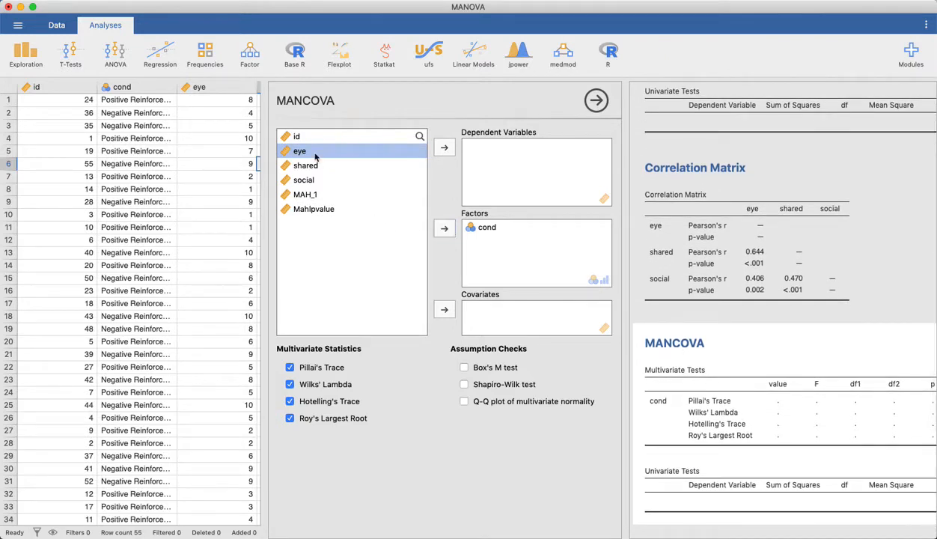
Step: Assign eye, shared and social as the dependent variables of the MANCOVA
left_click(303, 164, "shift")
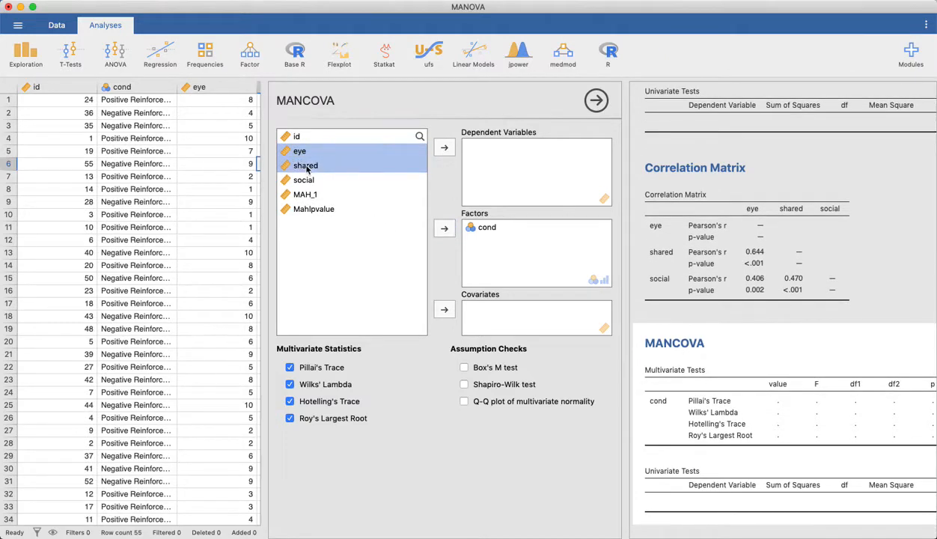
left_click(299, 178, "shift")
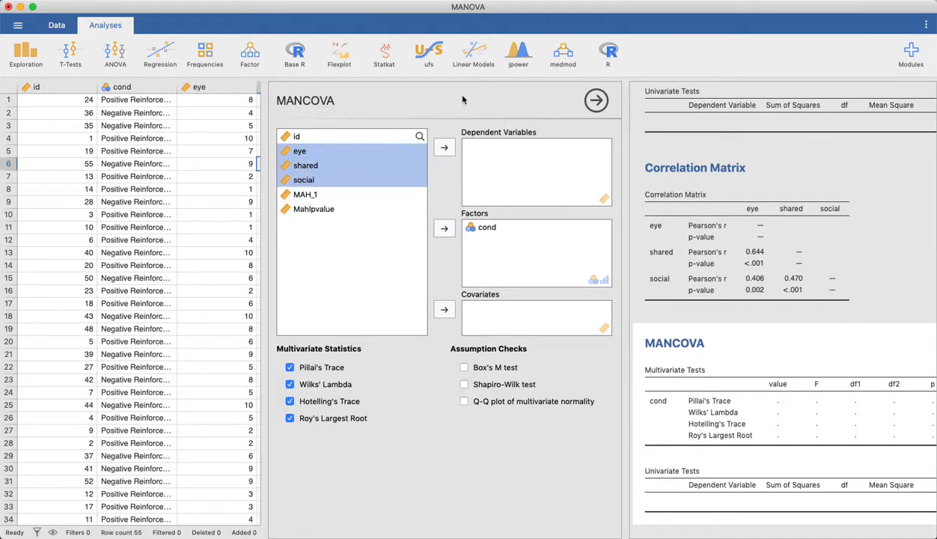
left_click(443, 148)
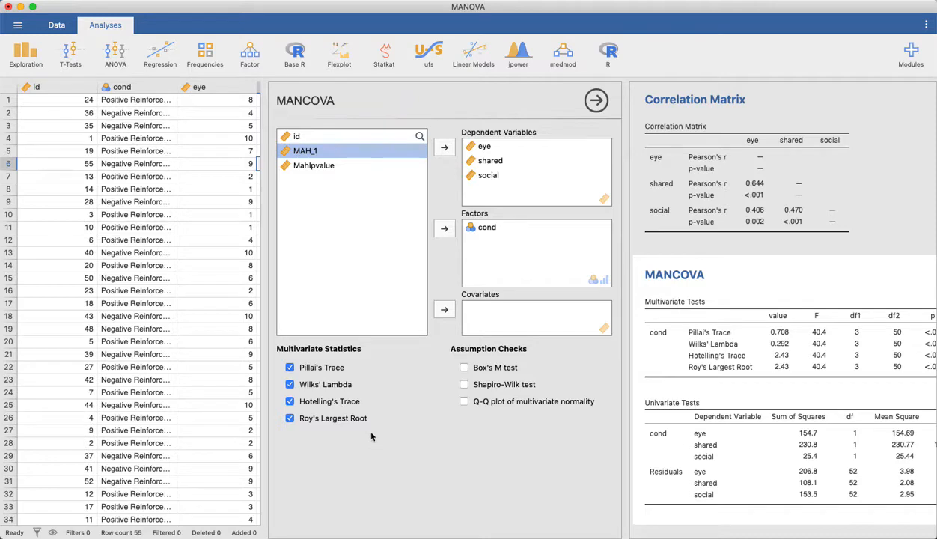
Step: Enable Box's M test, the Shapiro-Wilk test and the Q-Q plot of multivariate normality, and widen the results area to show the full tables
left_click(464, 368)
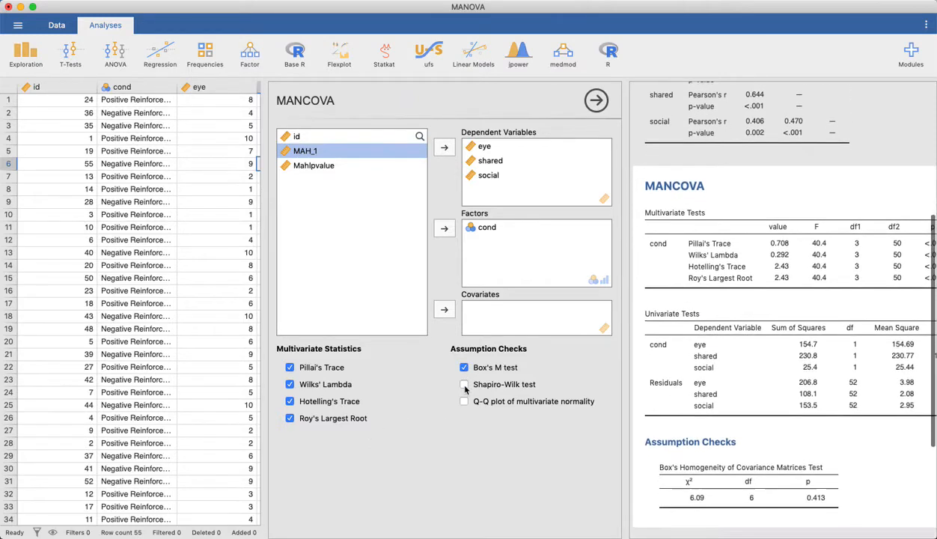
left_click(465, 384)
left_click(464, 401)
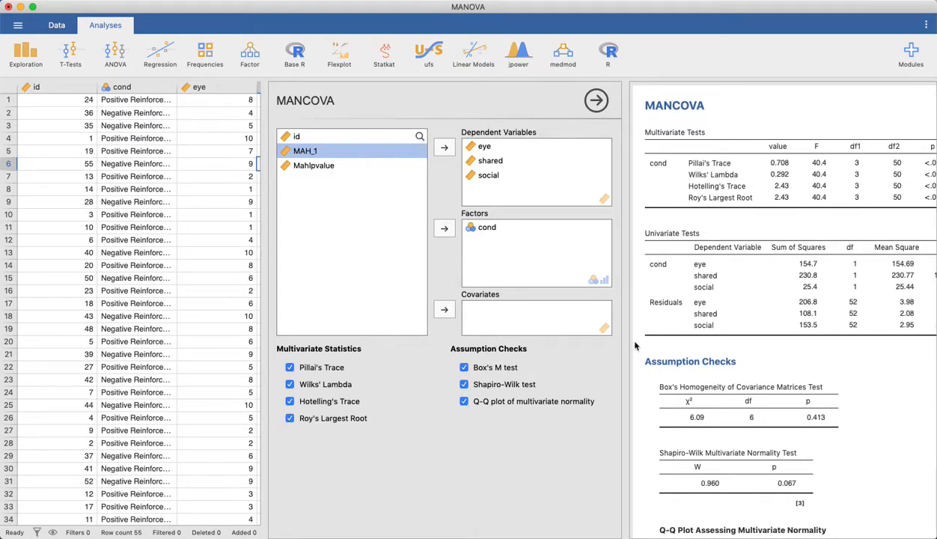
left_click_drag(626, 309, 485, 322)
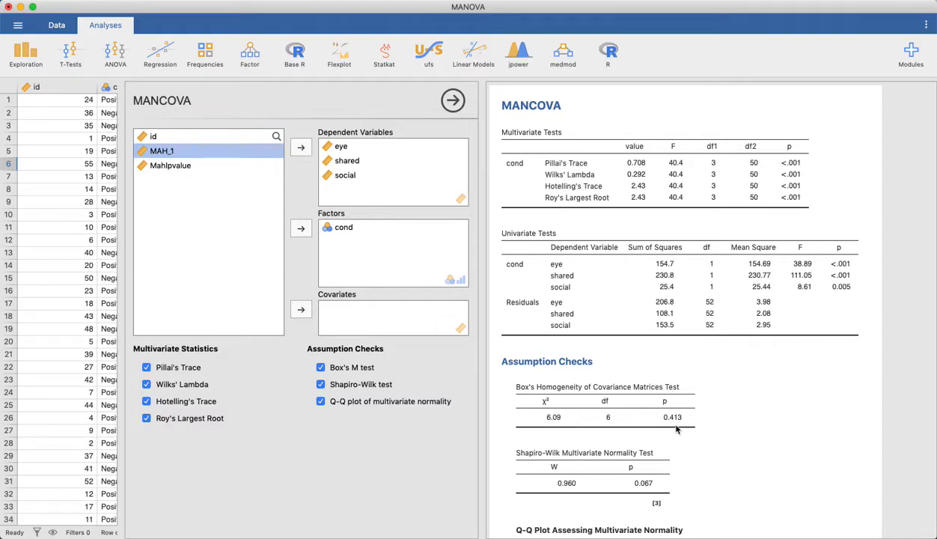
scroll(676, 429, "down", 5)
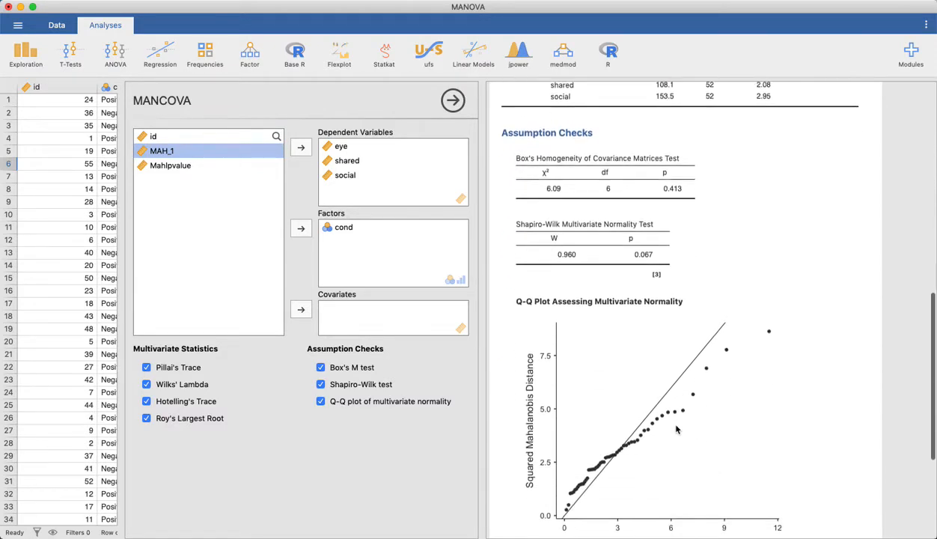
scroll(676, 429, "down", 1)
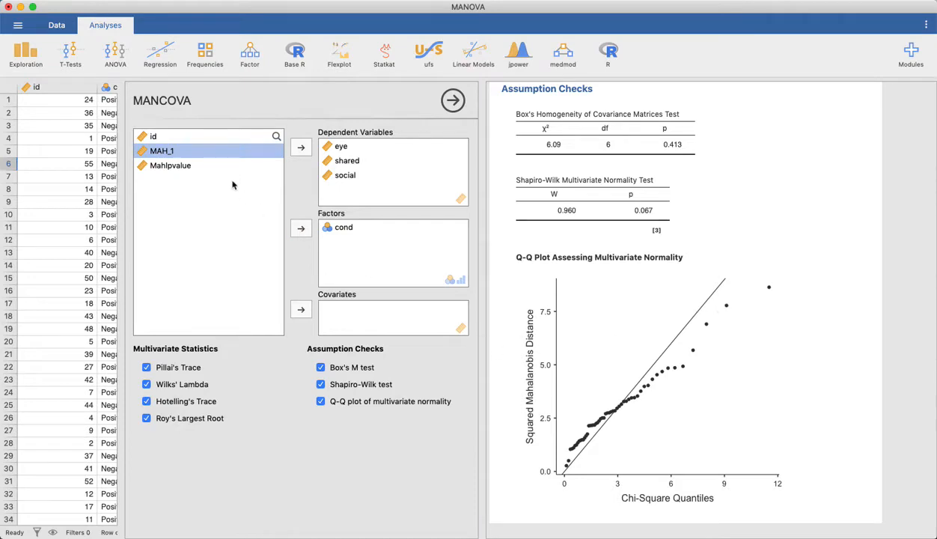
Step: Inspect the variable settings of MAH_1 and Mahlpvalue in the data
left_click(54, 26)
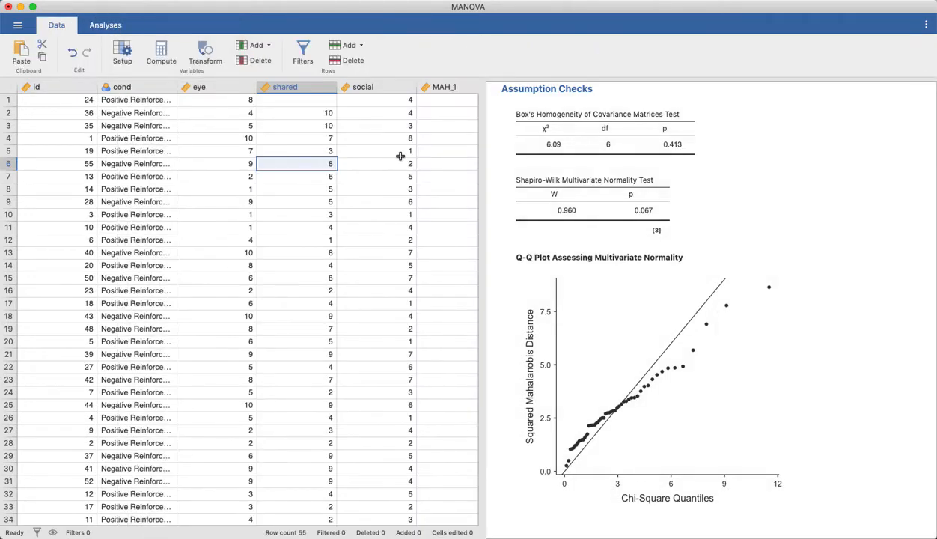
scroll(402, 154, "right", 3)
left_click(388, 87)
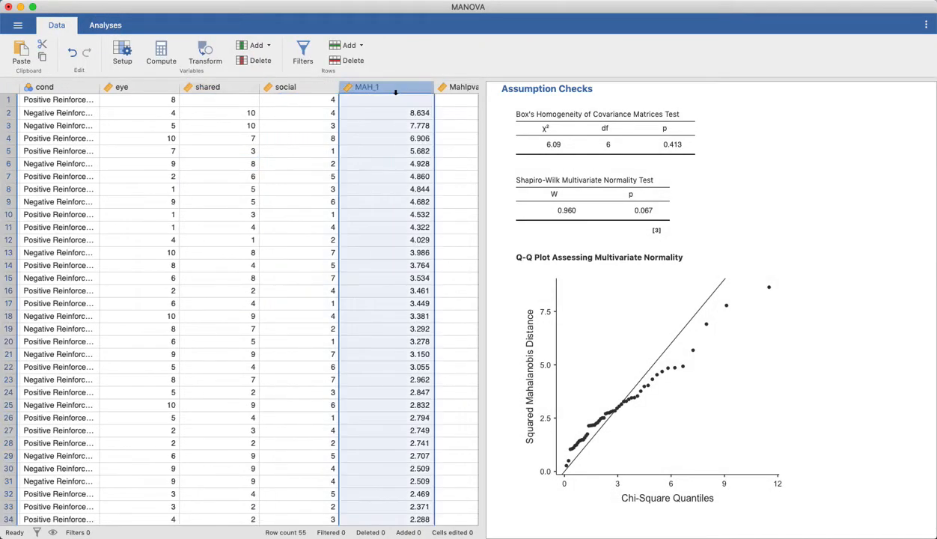
double_click(389, 87)
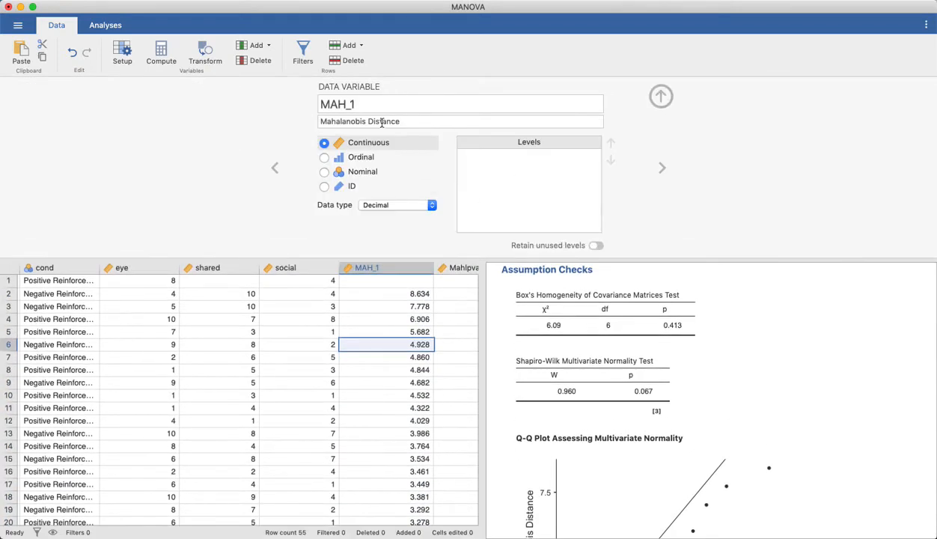
left_click(465, 275)
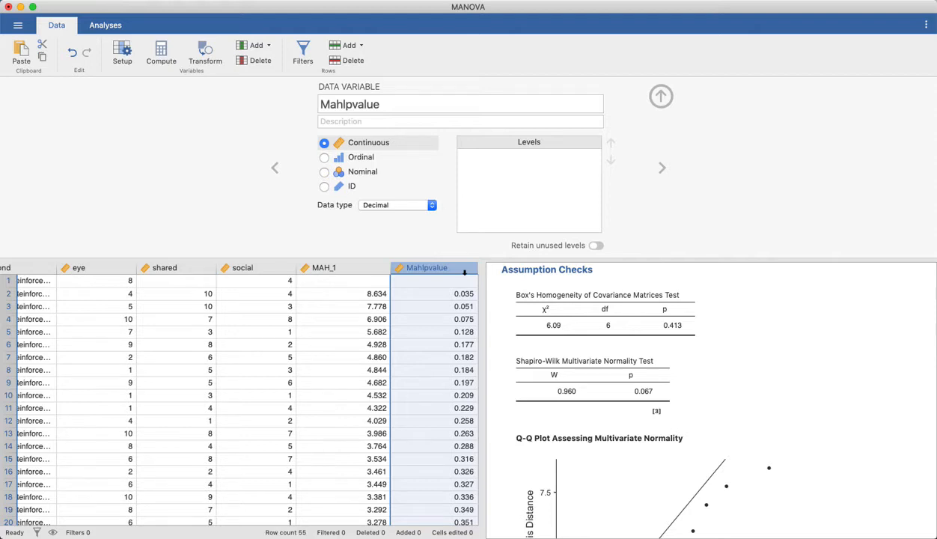
Step: Add a row filter that keeps only cases with Mahlpvalue > .05
left_click(314, 63)
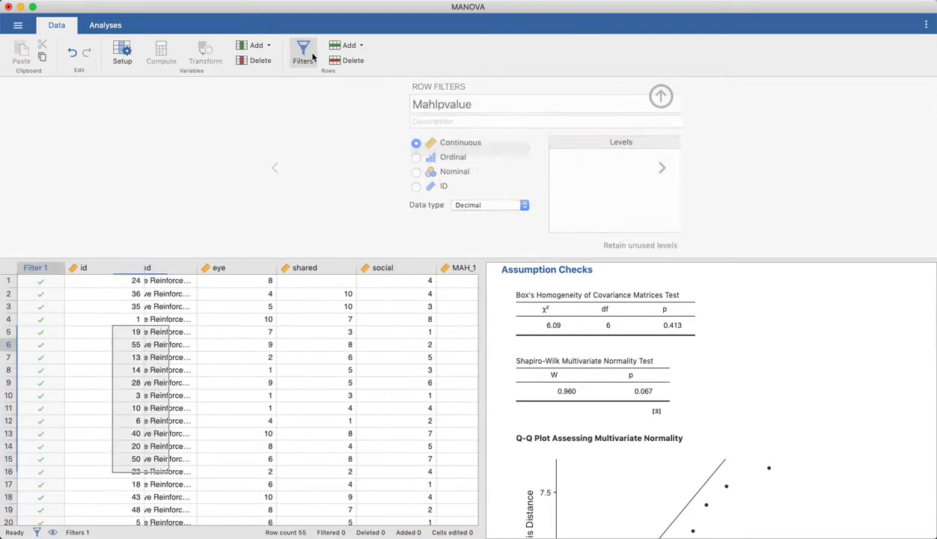
left_click(382, 128)
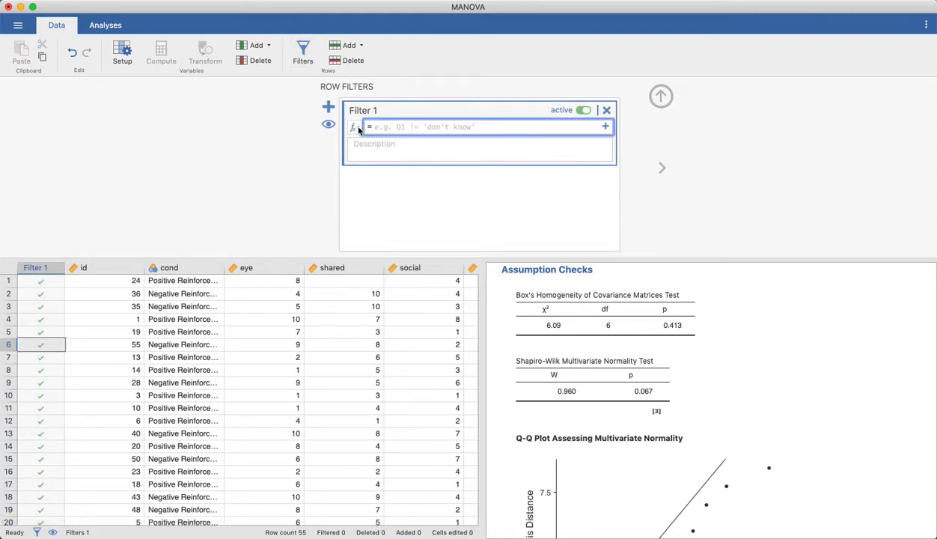
left_click(358, 129)
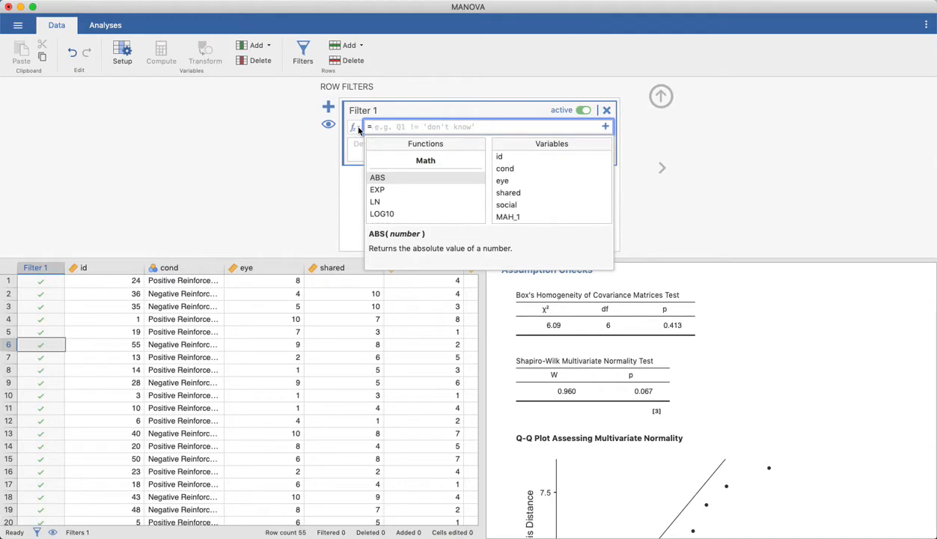
scroll(521, 213, "down", 1)
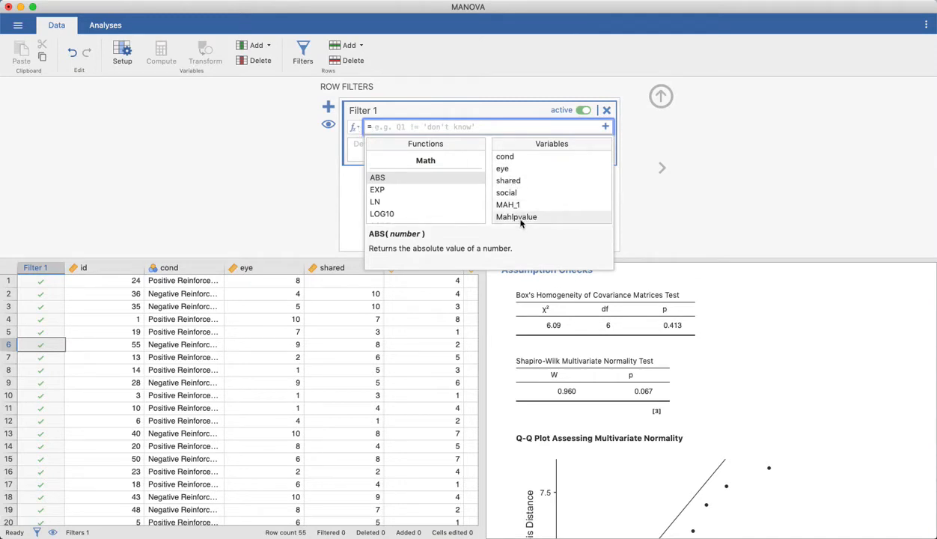
double_click(522, 218)
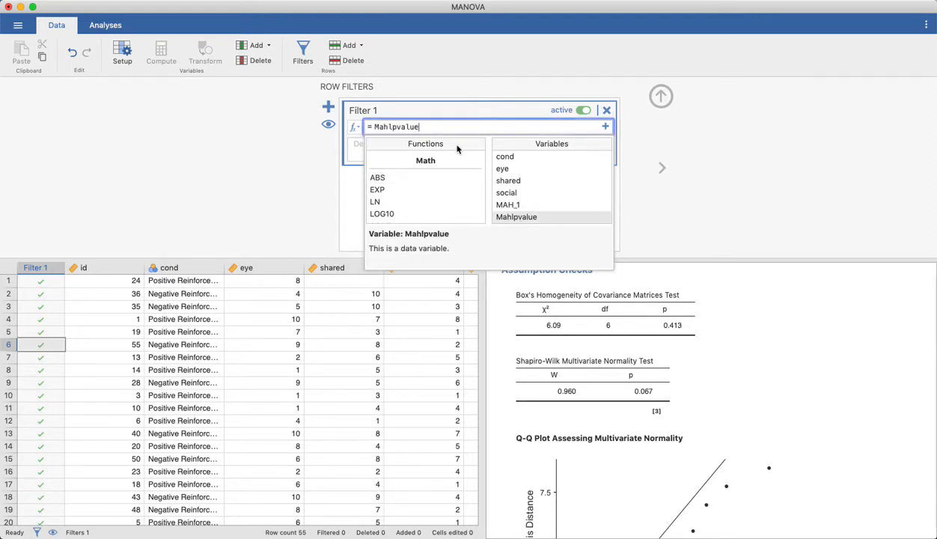
type("> .05")
key("Return")
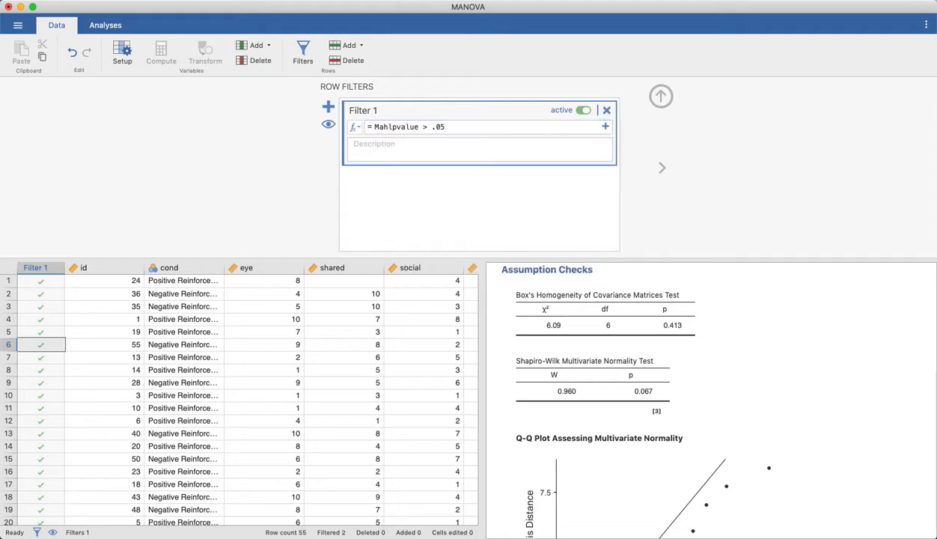
Step: Check which rows the filter excludes and review the recalculated correlation, MANCOVA and assumption check results
left_click(41, 280)
left_click(42, 293)
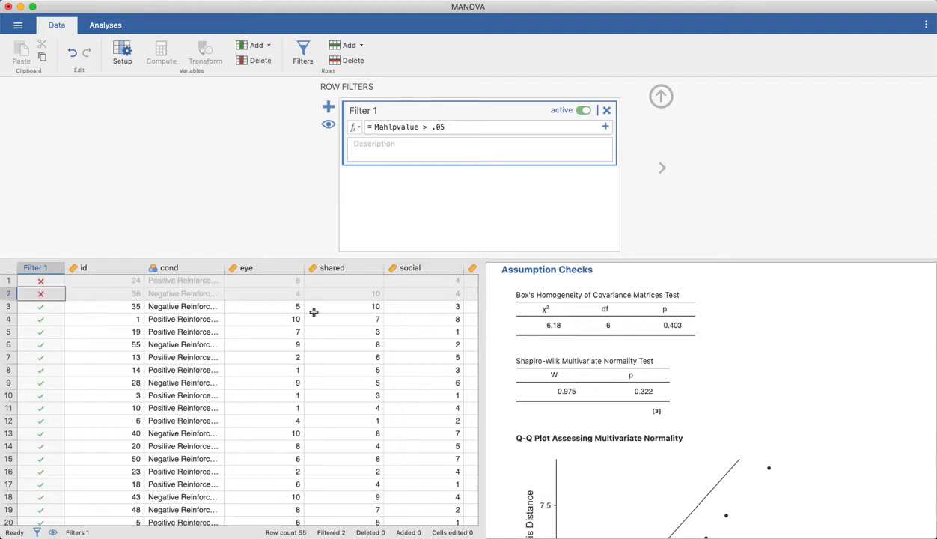
scroll(633, 419, "up", 8)
scroll(633, 419, "up", 1)
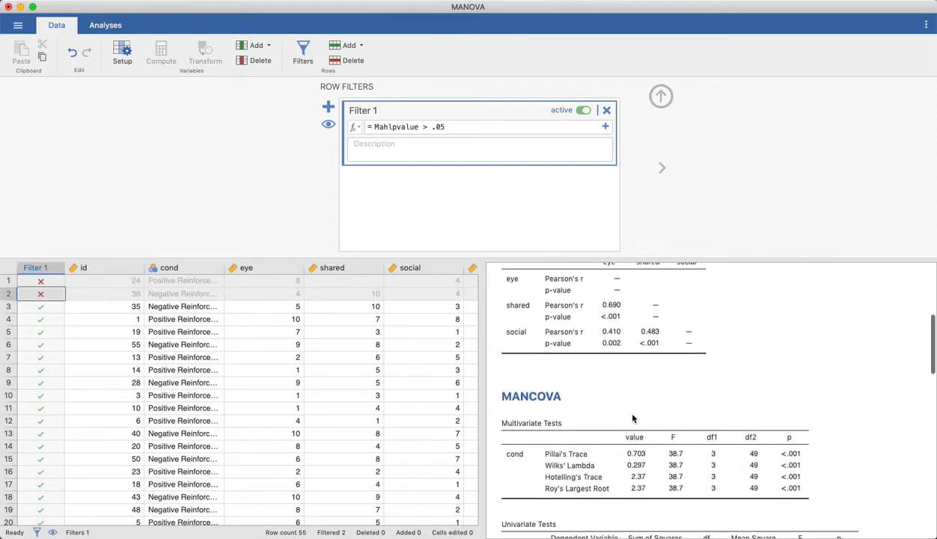
scroll(633, 421, "down", 2)
scroll(632, 420, "up", 5)
scroll(632, 419, "down", 4)
scroll(633, 418, "down", 2)
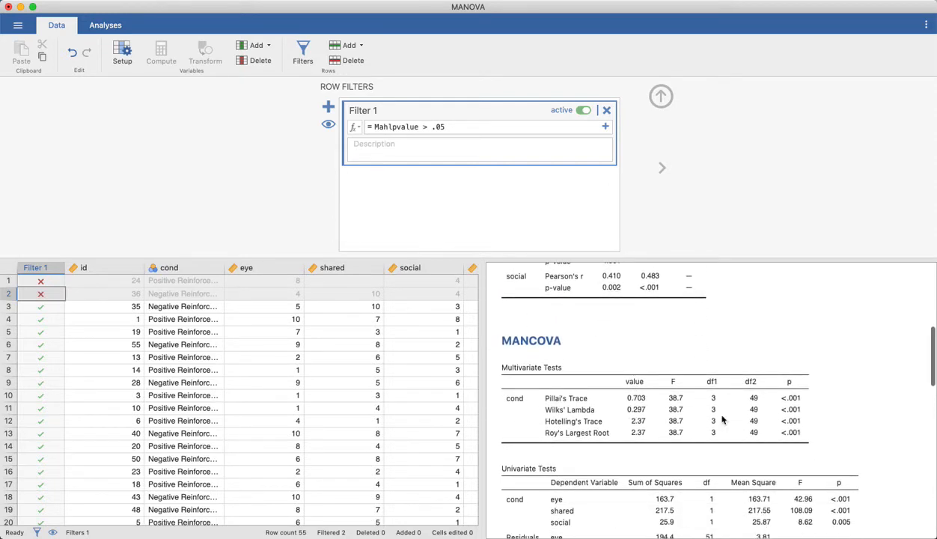
scroll(722, 397, "down", 10)
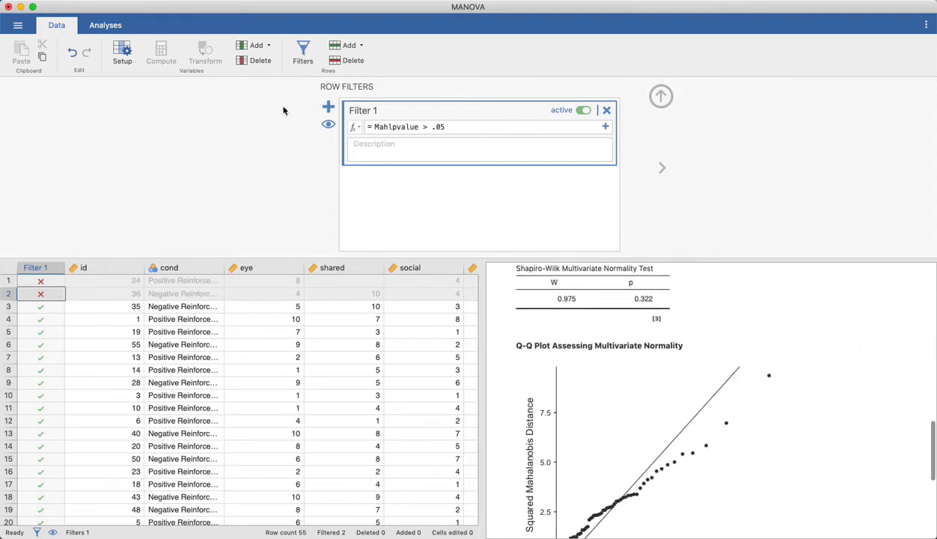
Step: Create a second MANCOVA with cond as the factor and eye, shared and social as the dependent variables
left_click(103, 25)
left_click(116, 58)
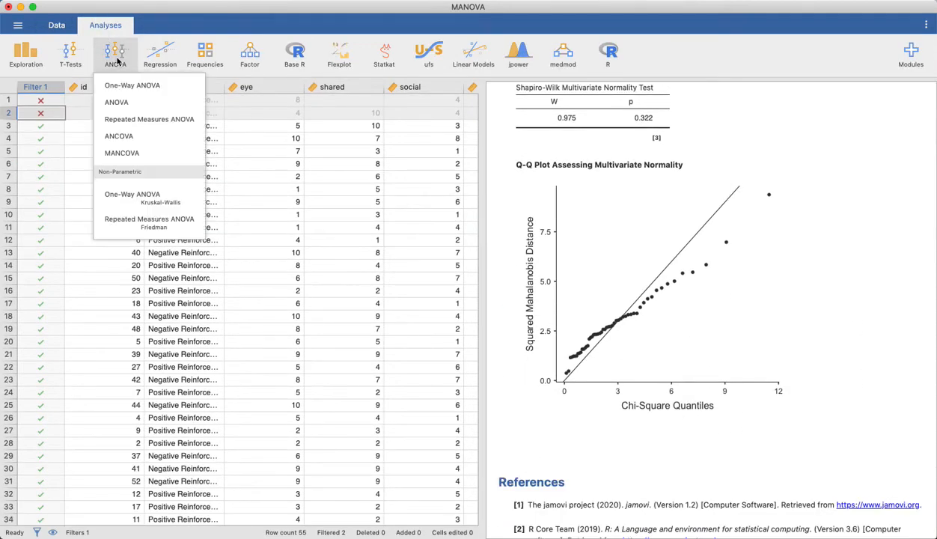
left_click(131, 152)
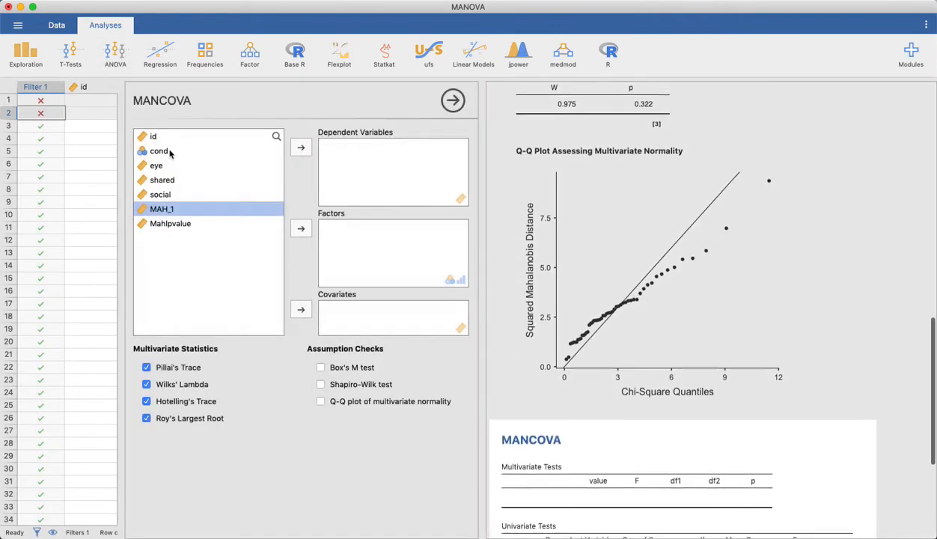
left_click(155, 152)
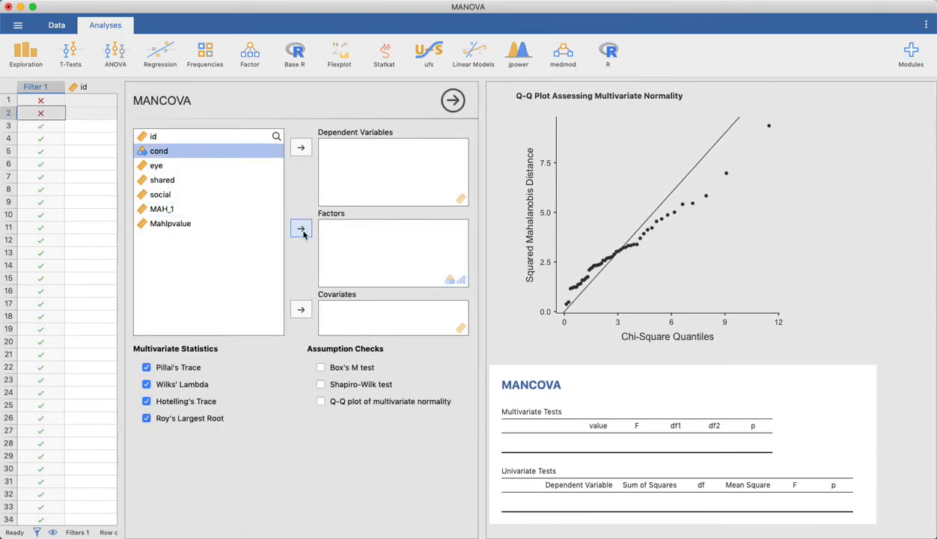
left_click(301, 228)
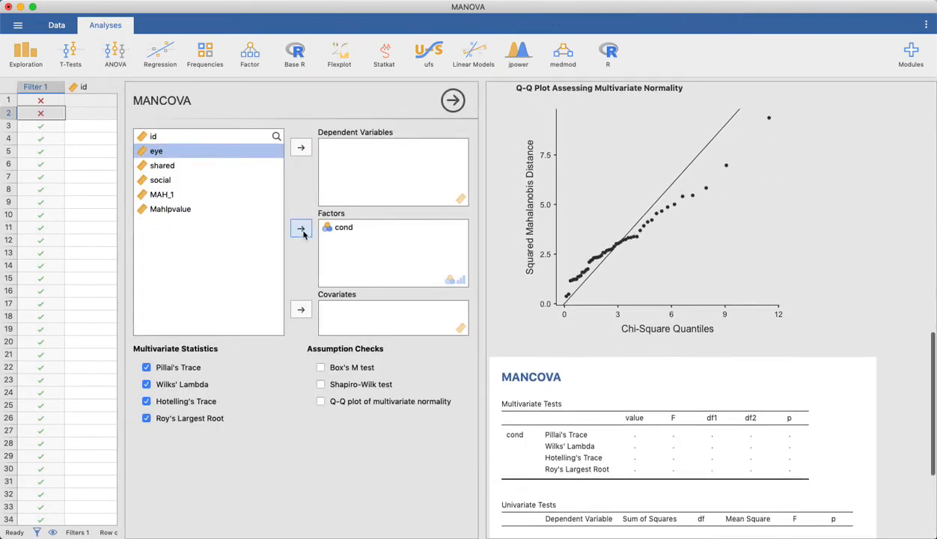
left_click(161, 180, "shift")
left_click(301, 147)
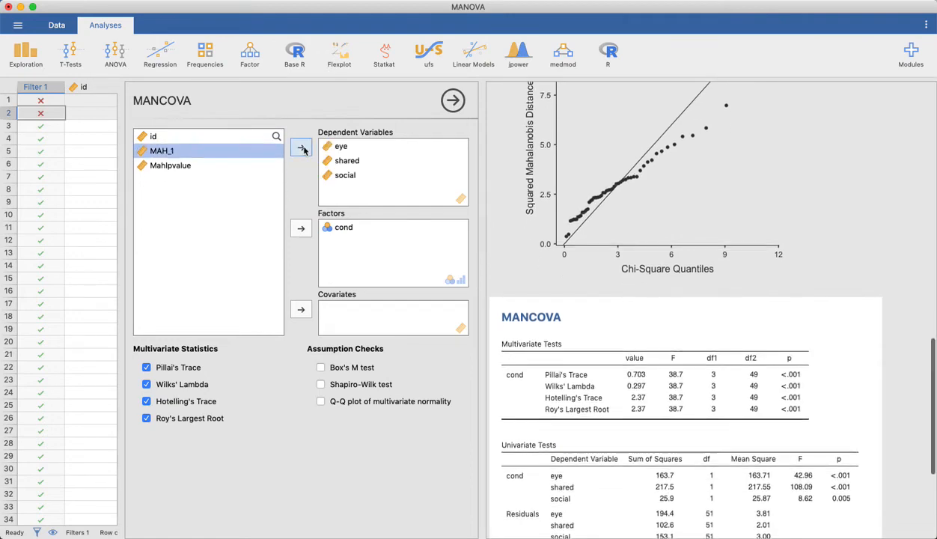
Step: Enable Box's M test, the Shapiro-Wilk test and the Q-Q plot of multivariate normality for the second MANCOVA
left_click(356, 370)
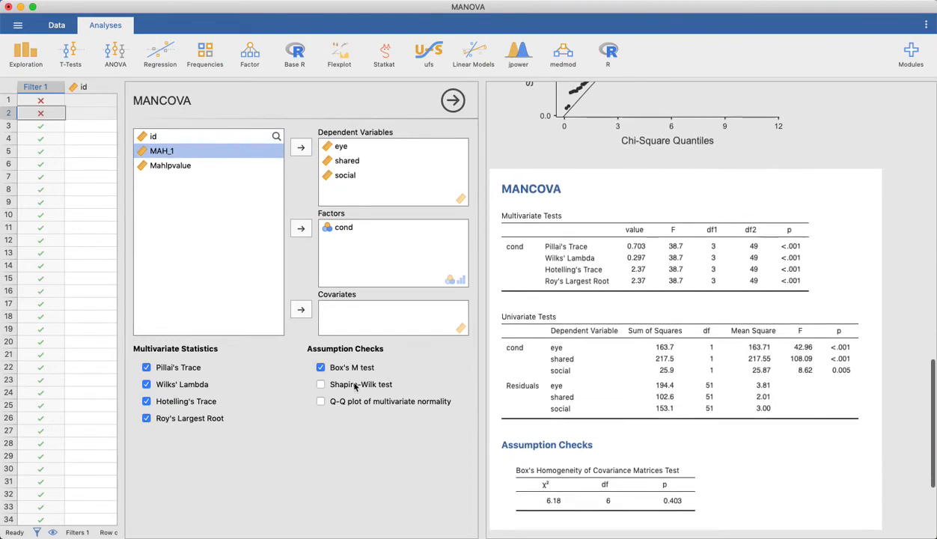
left_click(358, 384)
left_click(356, 404)
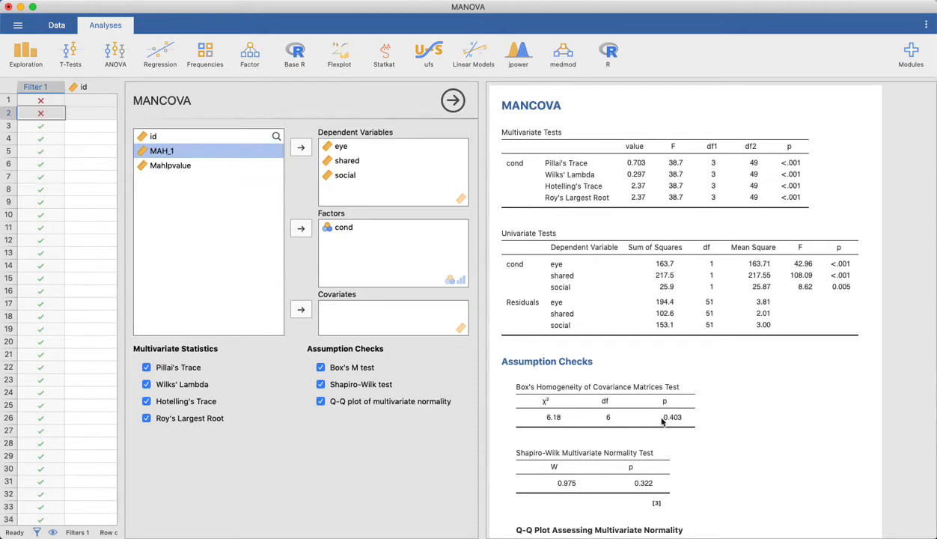
Step: Examine the second MANCOVA's multivariate and univariate tests, Box's M and Shapiro-Wilk results, and Q-Q plot
scroll(663, 423, "down", 1)
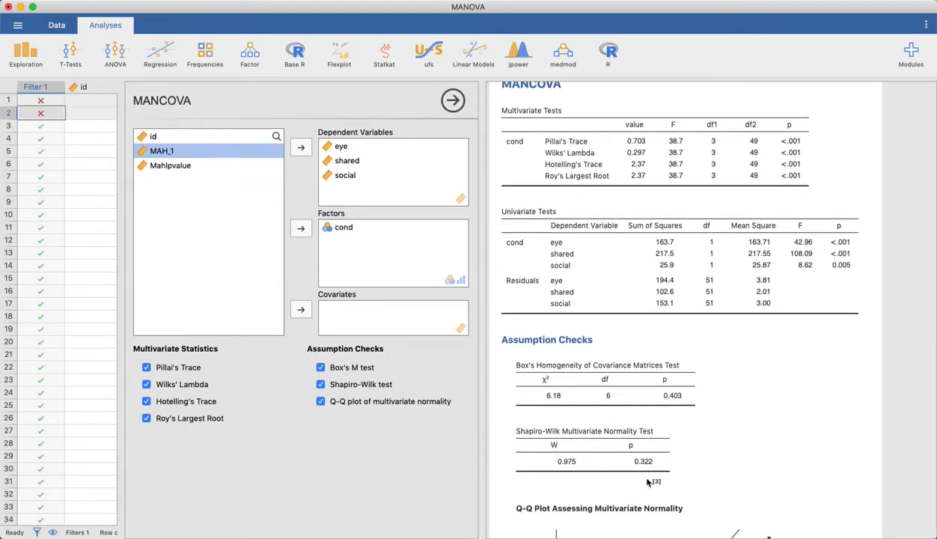
scroll(655, 472, "down", 3)
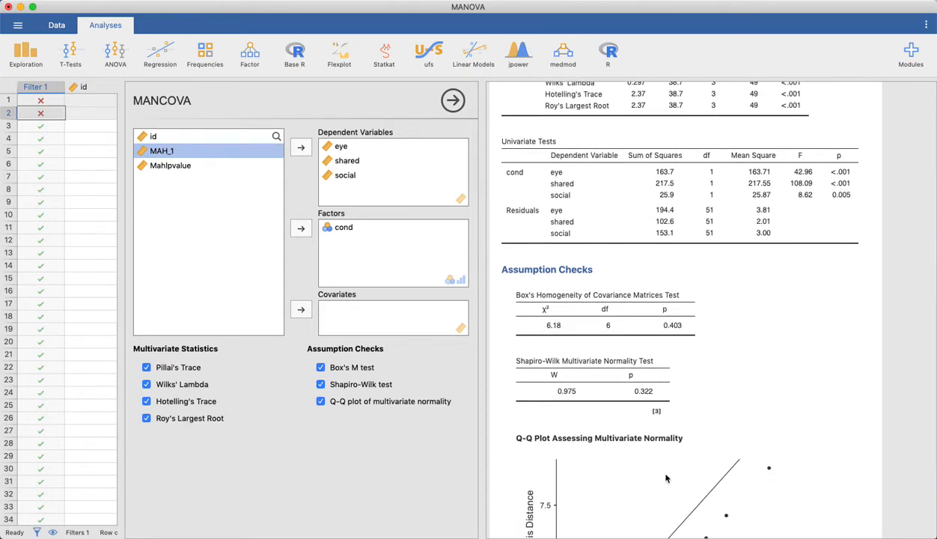
scroll(666, 479, "up", 5)
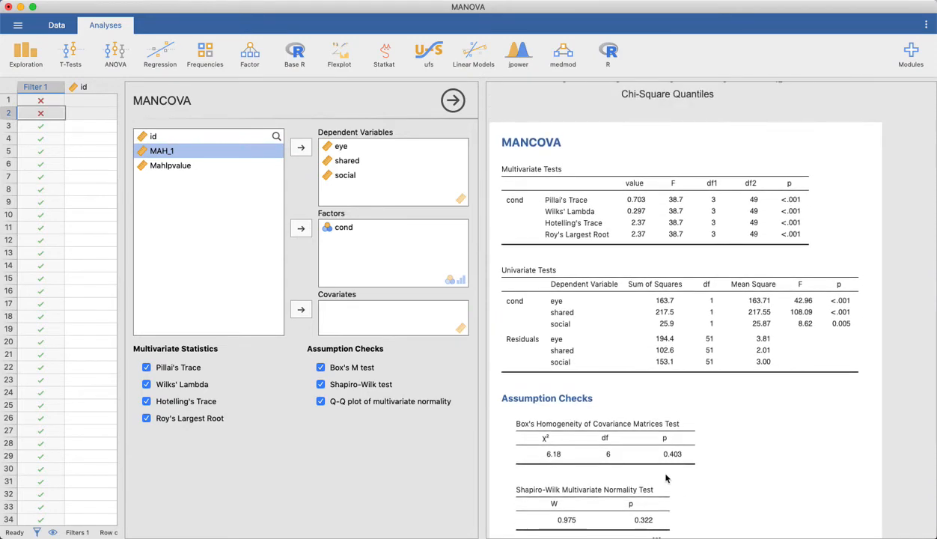
scroll(667, 479, "up", 4)
scroll(666, 480, "down", 9)
scroll(666, 480, "up", 3)
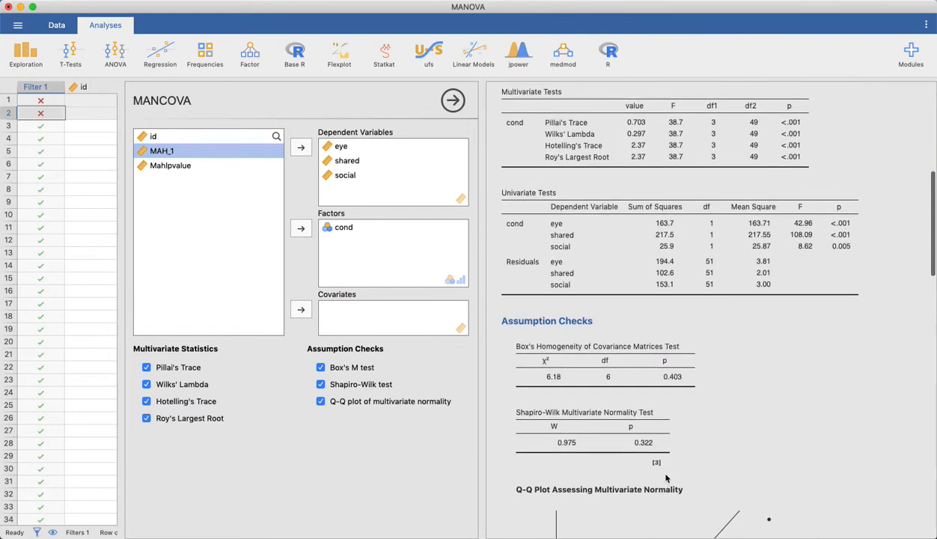
scroll(667, 478, "down", 15)
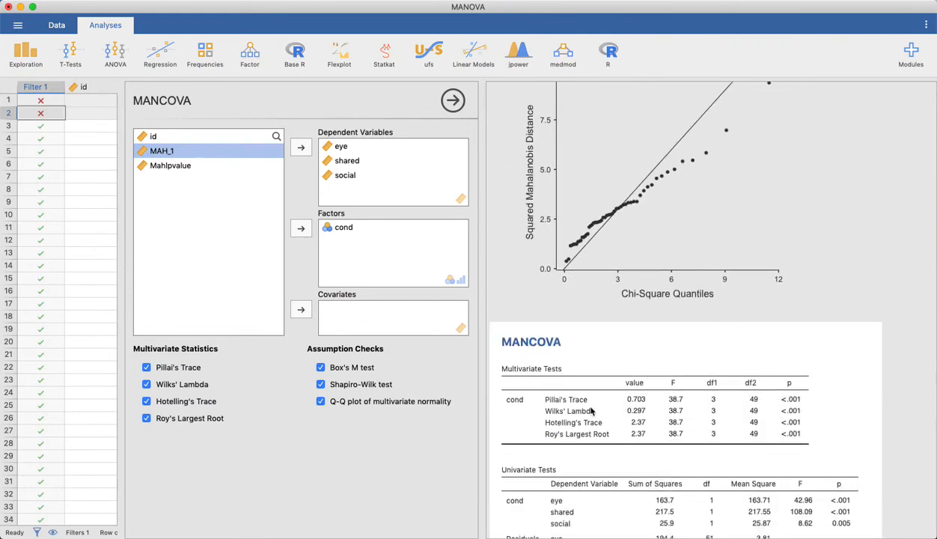
scroll(663, 479, "down", 5)
scroll(674, 488, "down", 13)
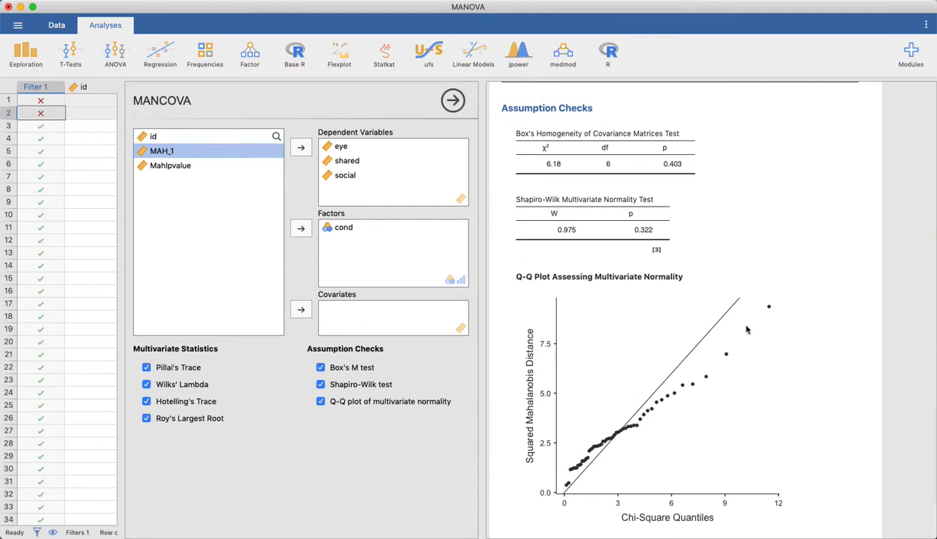
Step: Compare the Q-Q plots of multivariate normality from the first and second MANCOVA
scroll(764, 315, "up", 3)
scroll(773, 322, "up", 18)
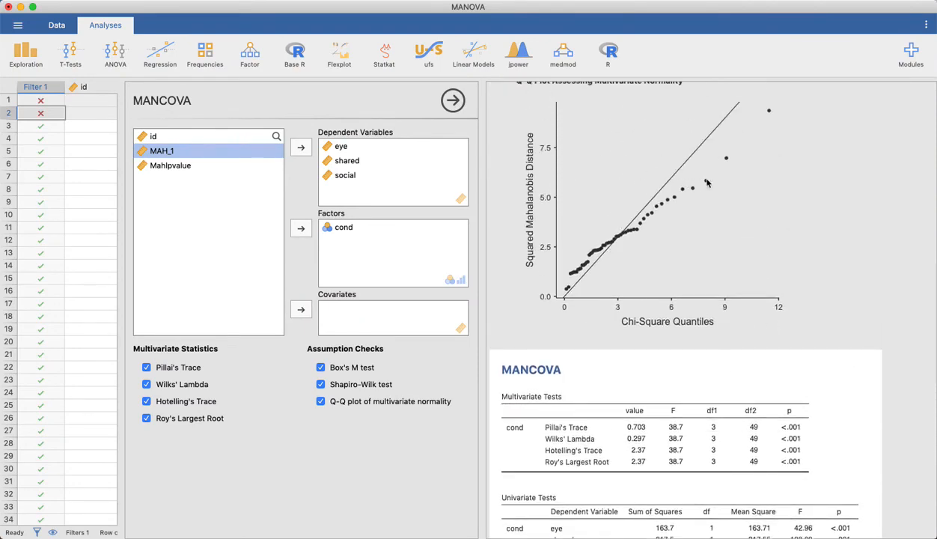
scroll(780, 433, "down", 14)
scroll(780, 433, "down", 5)
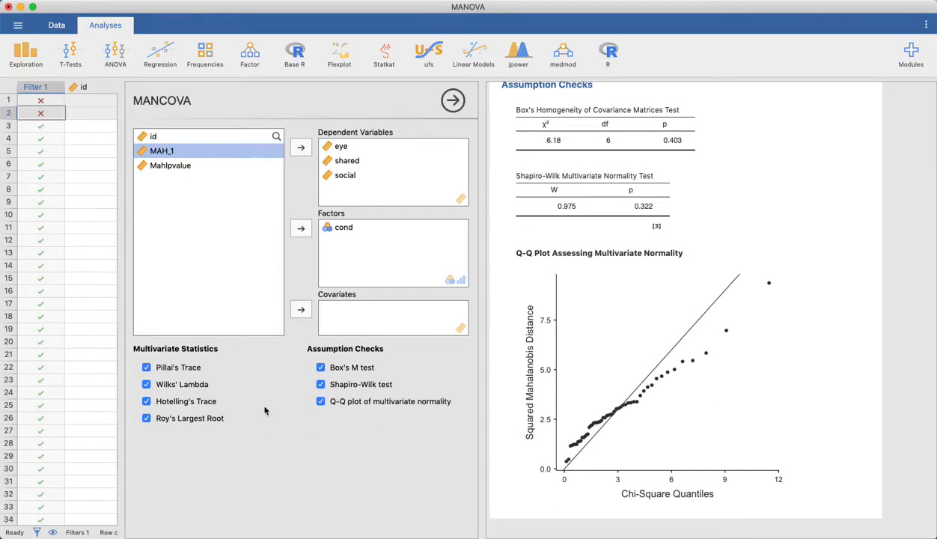
Step: Inspect the Mahalanobis p-value column in the dataset, including the two filtered-out rows and all remaining cases
left_click(56, 24)
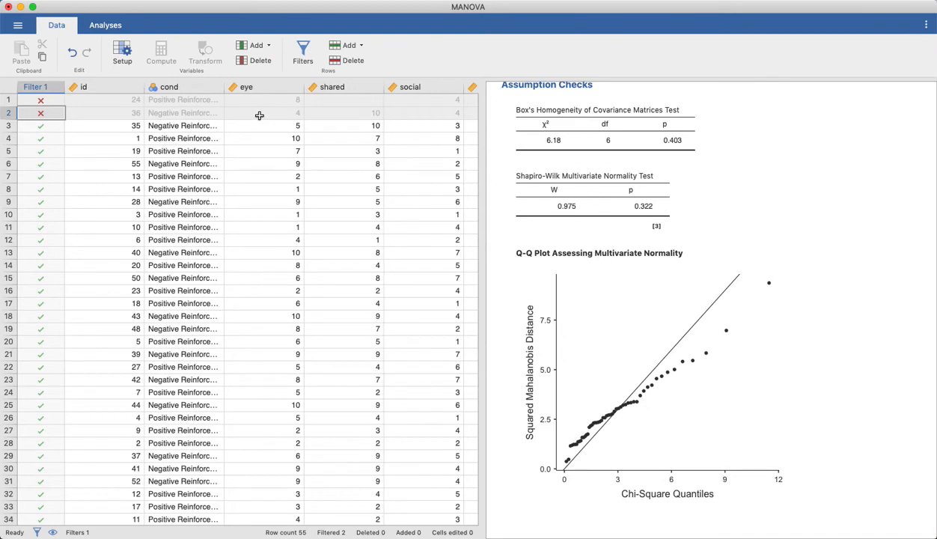
scroll(259, 115, "right", 5)
scroll(427, 129, "right", 2)
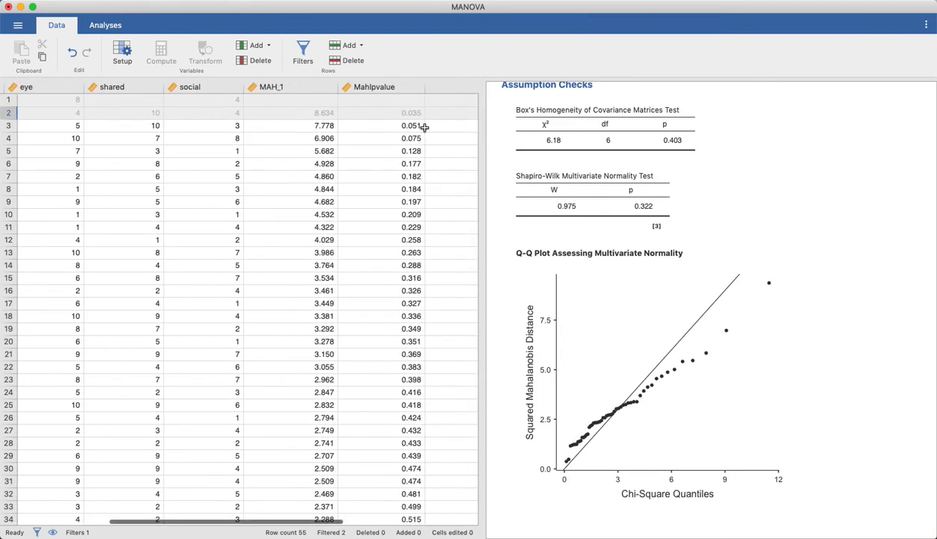
left_click(404, 112)
left_click(408, 102)
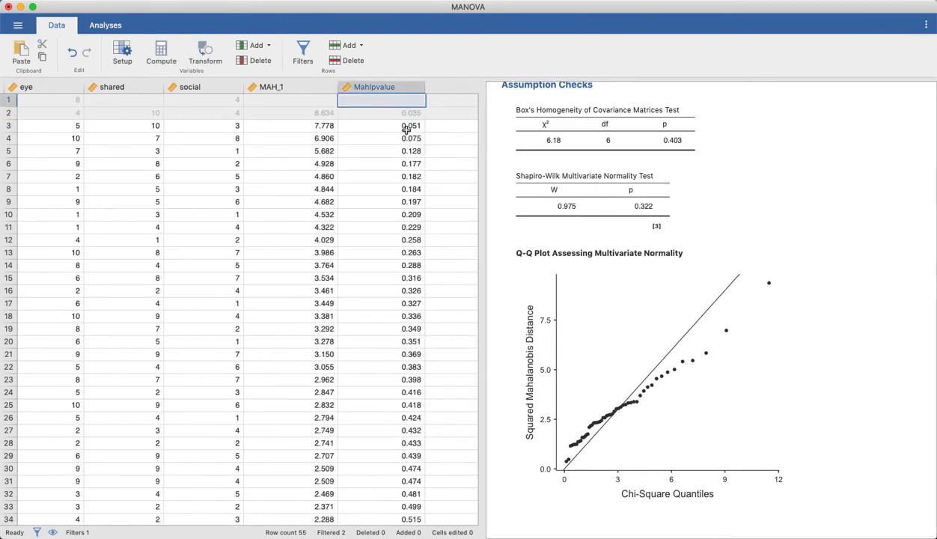
left_click(407, 114)
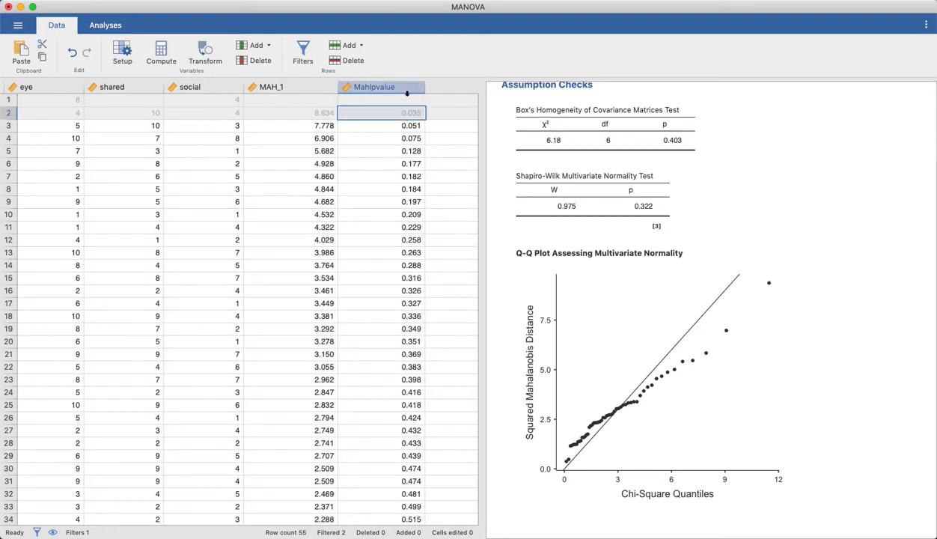
left_click(403, 100)
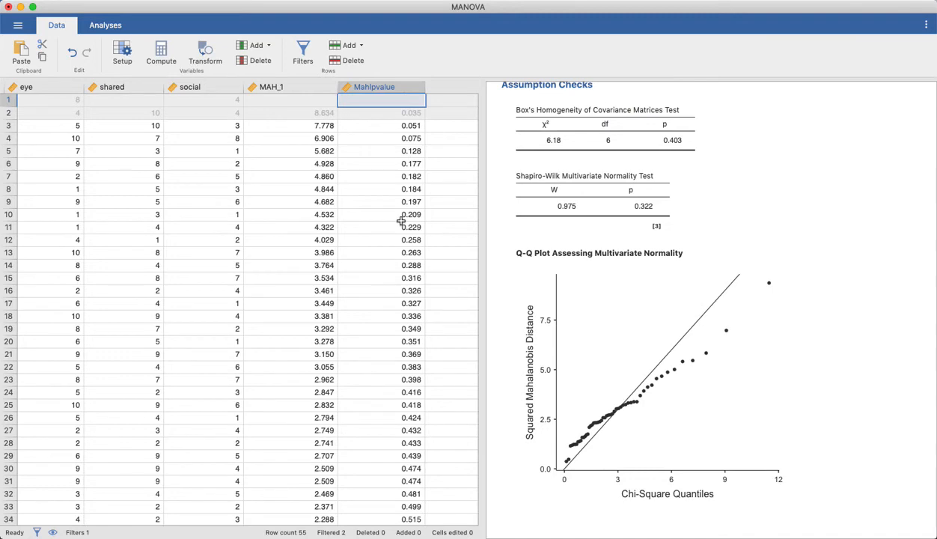
scroll(402, 221, "down", 5)
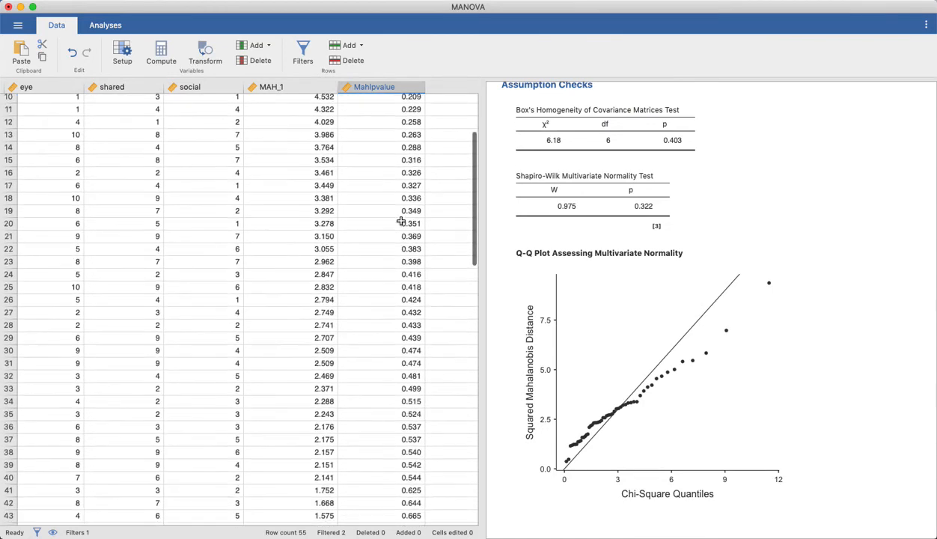
scroll(402, 220, "down", 4)
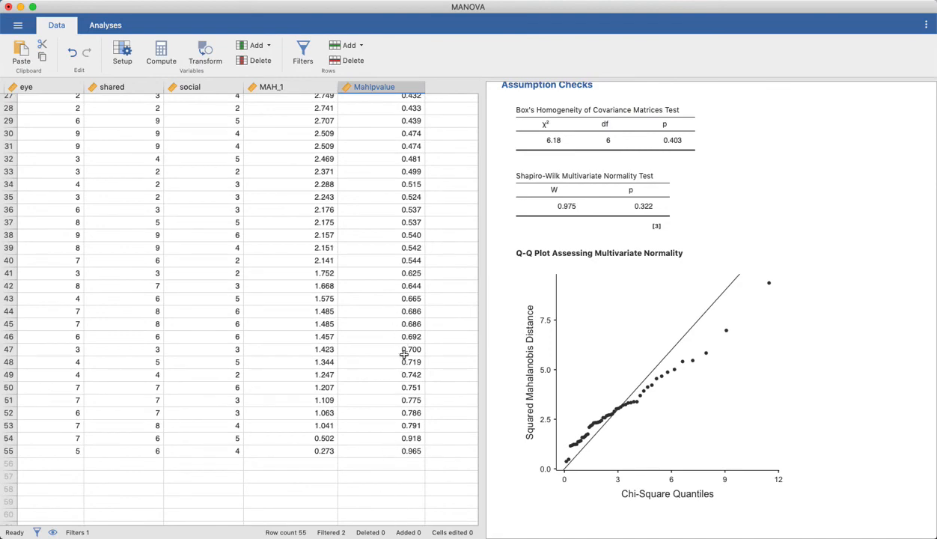
scroll(403, 432, "up", 9)
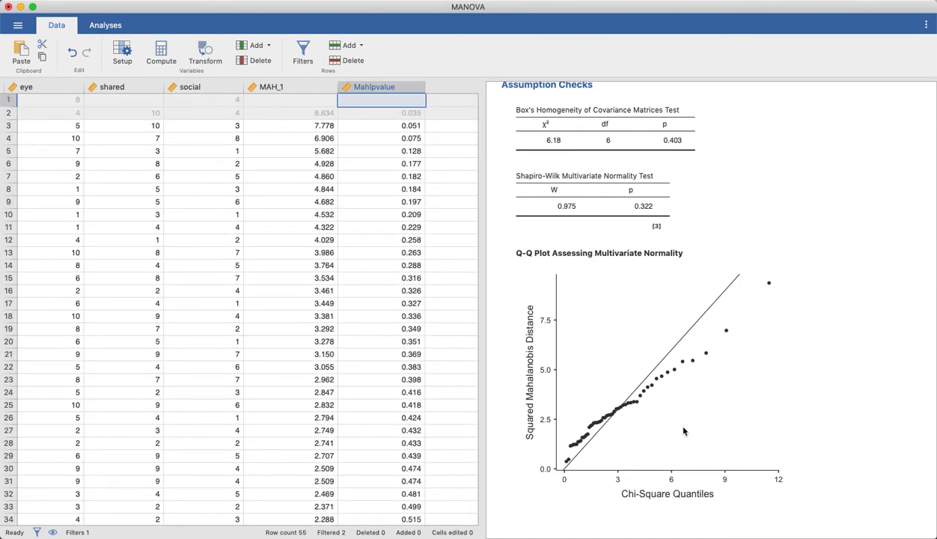
Step: Review the second MANCOVA's multivariate and univariate tests against its Box's M, Shapiro-Wilk and Q-Q plot assumption checks
left_click(112, 27)
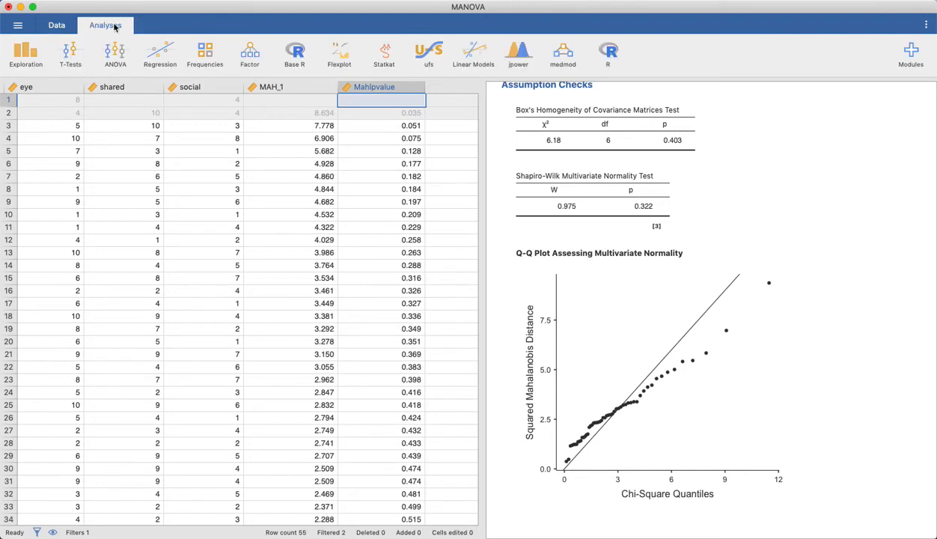
scroll(748, 159, "up", 8)
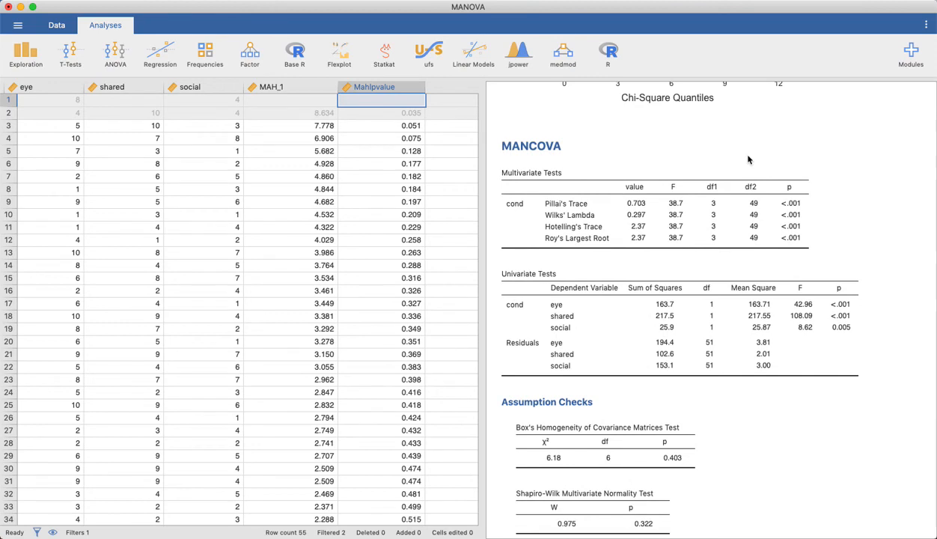
scroll(741, 225, "up", 3)
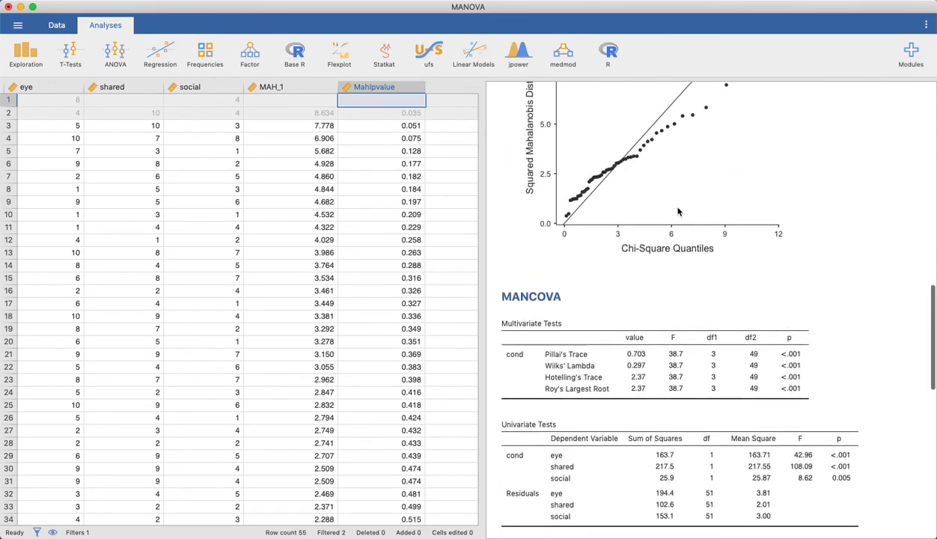
scroll(674, 412, "down", 2)
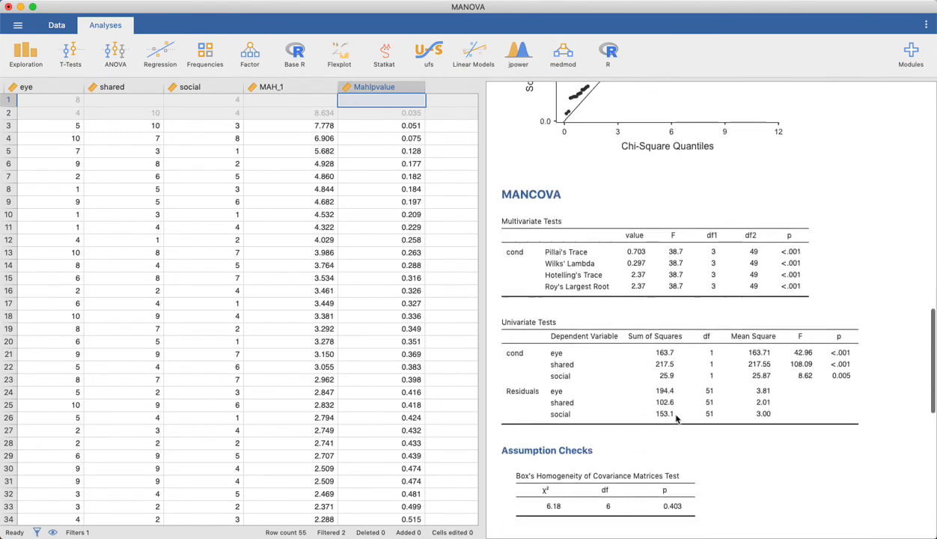
scroll(676, 419, "down", 2)
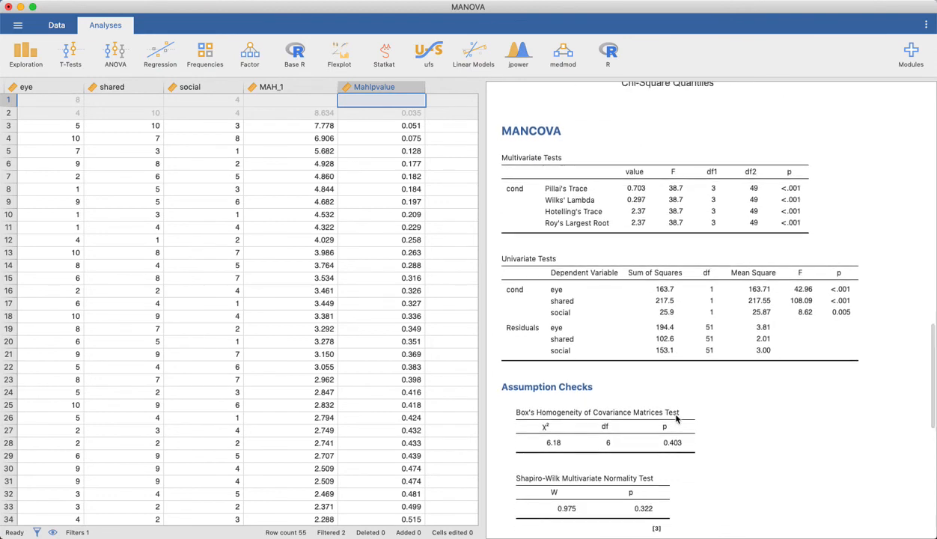
scroll(674, 421, "down", 2)
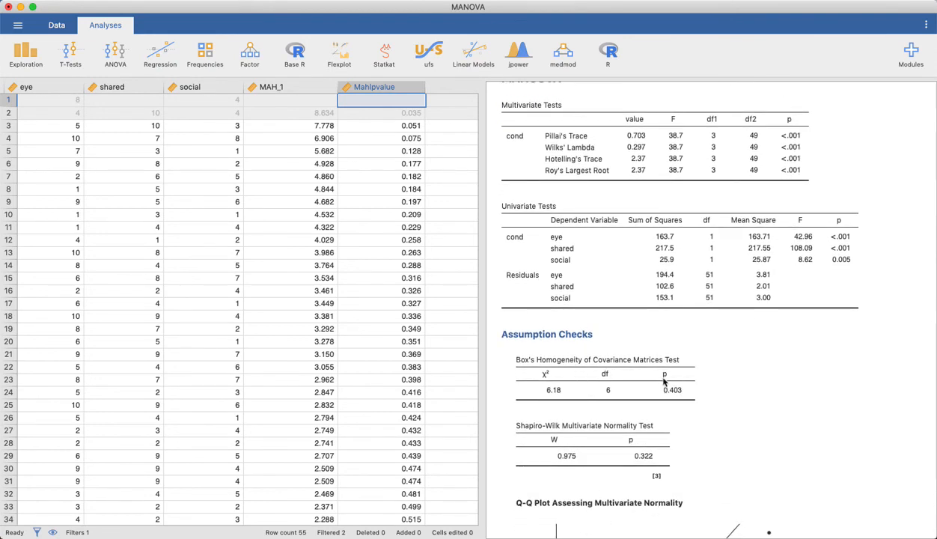
scroll(664, 382, "down", 1)
scroll(662, 397, "down", 3)
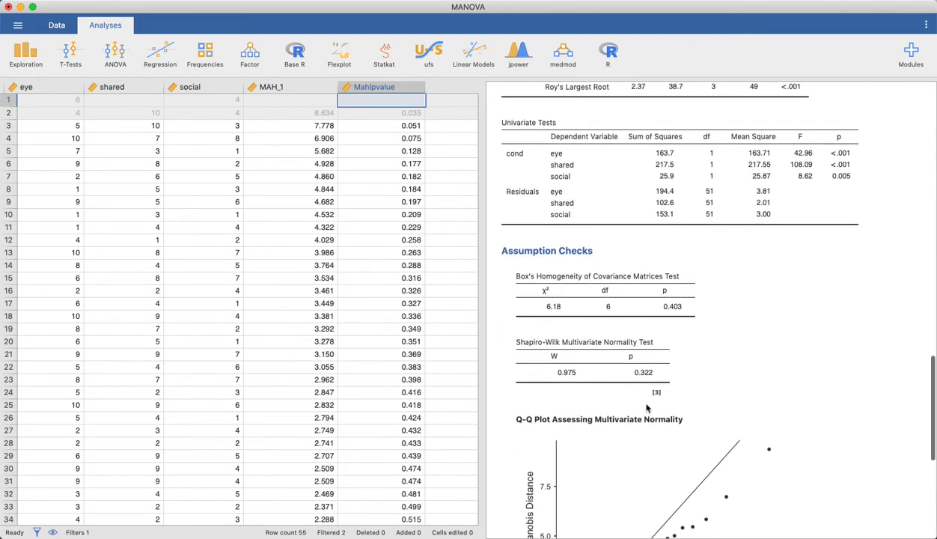
scroll(633, 385, "down", 2)
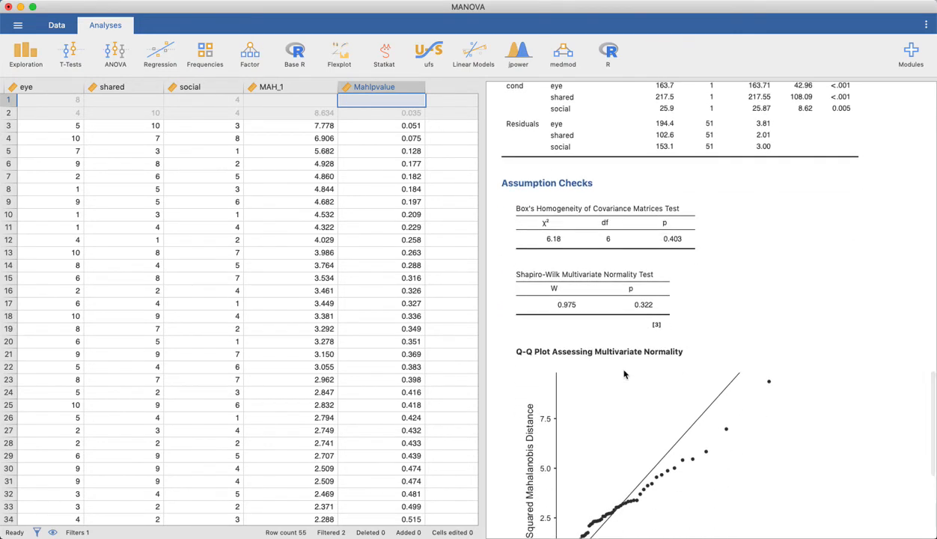
scroll(696, 457, "down", 3)
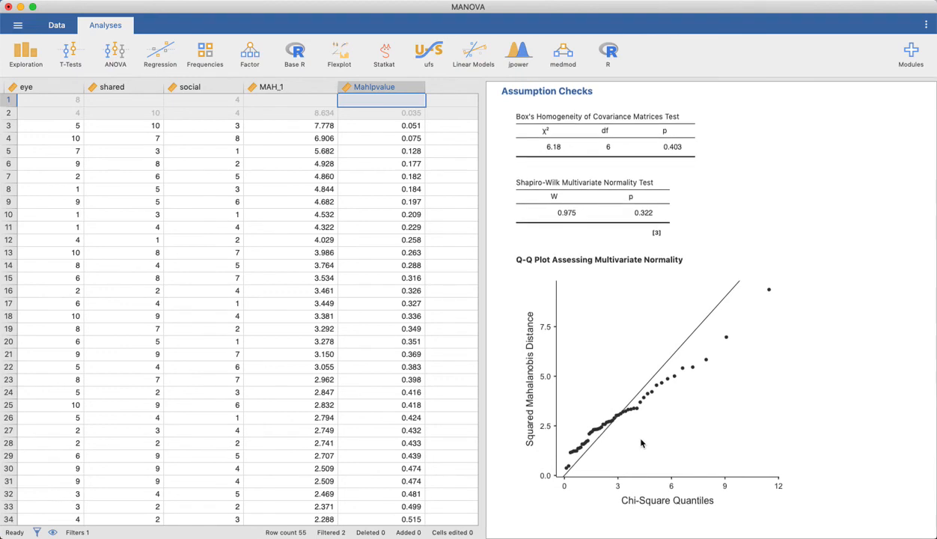
scroll(642, 440, "up", 6)
scroll(640, 444, "up", 3)
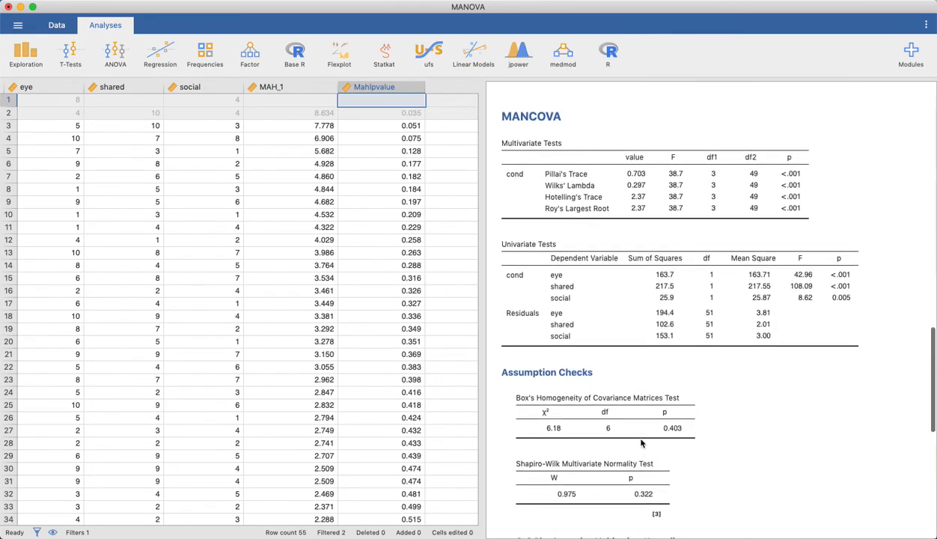